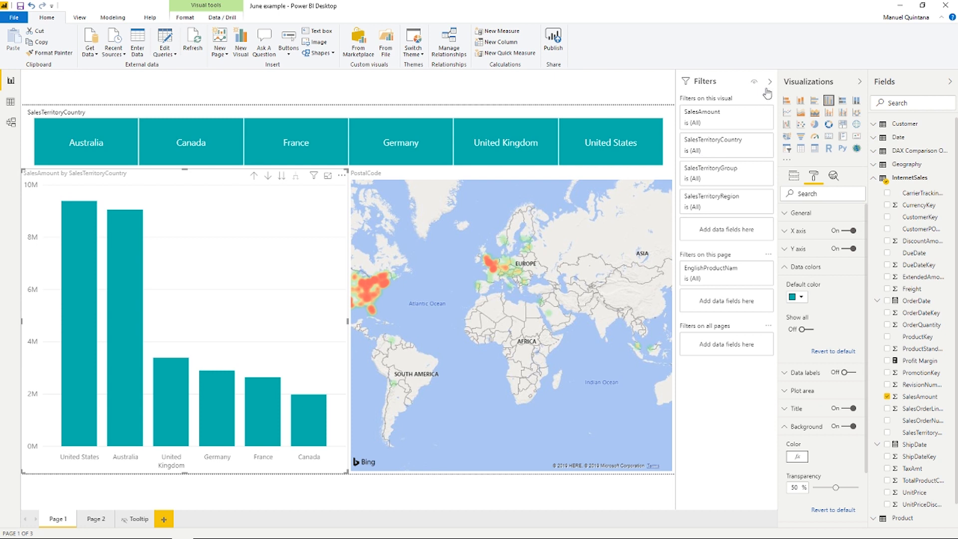
- Turn on the Visual header tooltip icon in the bar chart's visual header formatting
click(770, 81)
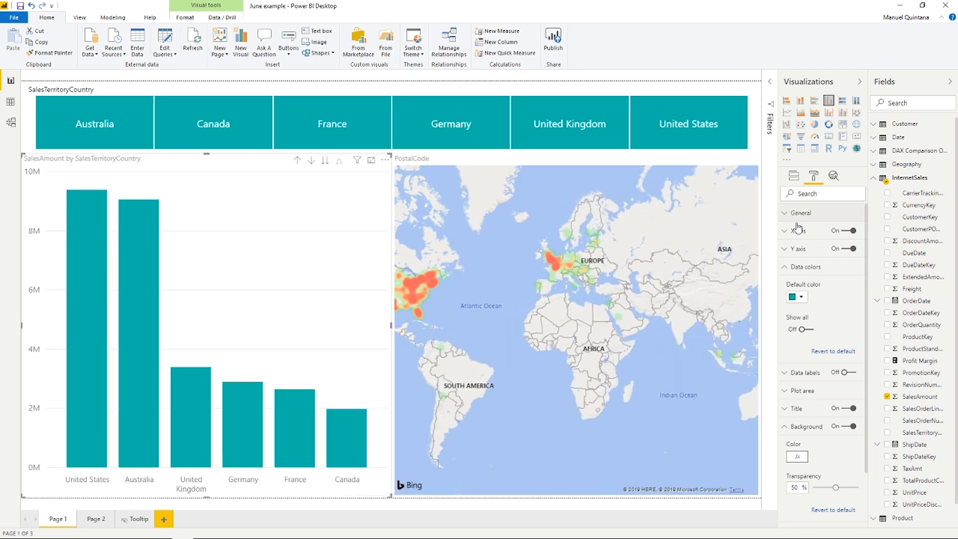
click(786, 268)
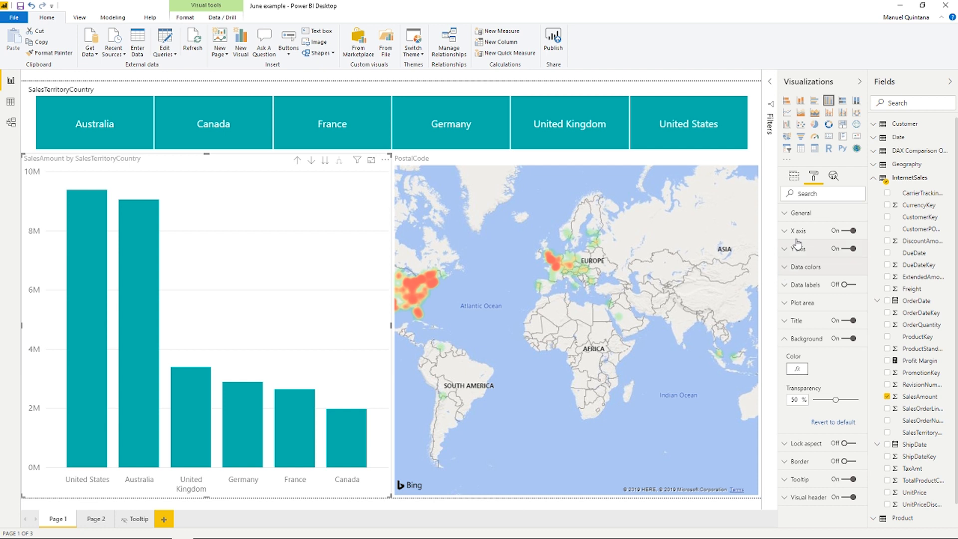
click(787, 339)
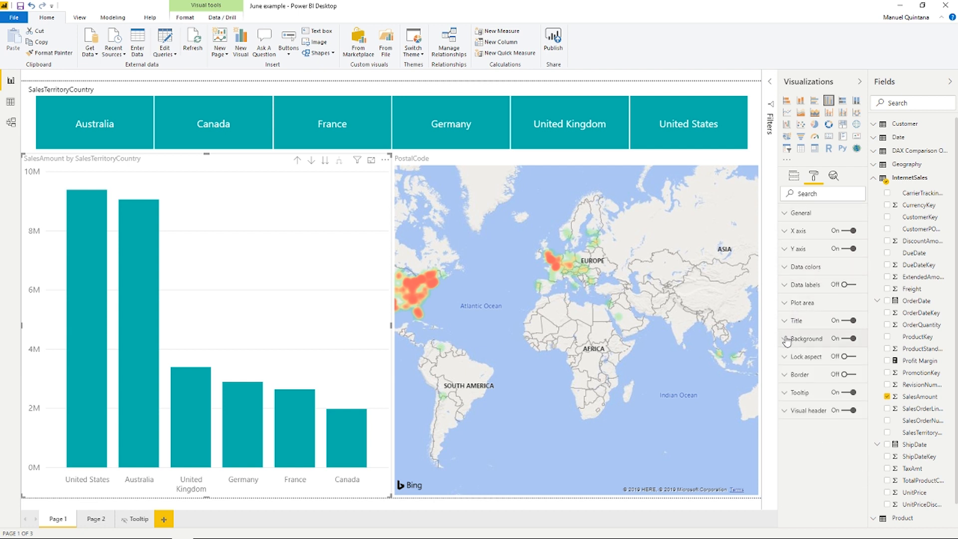
click(811, 410)
scroll(837, 452, down, 2)
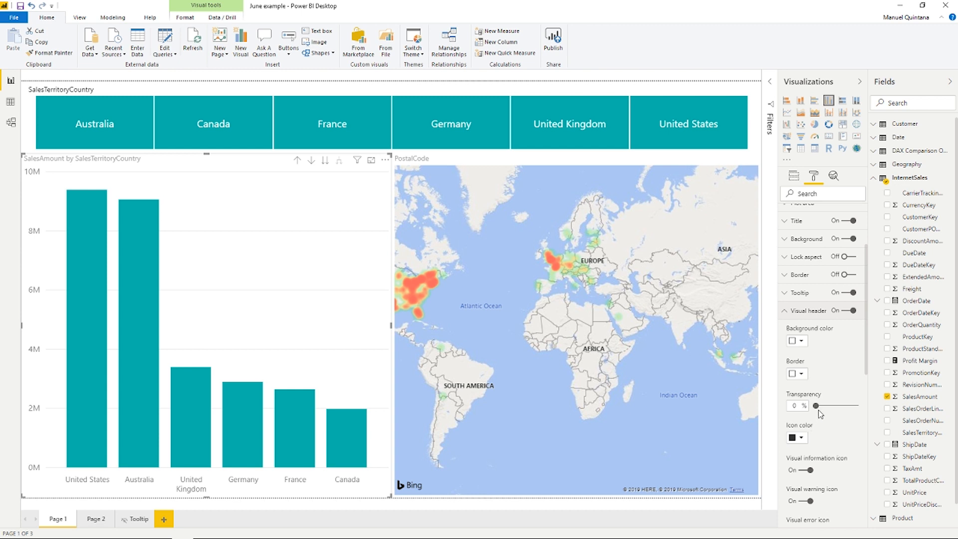
scroll(820, 414, down, 2)
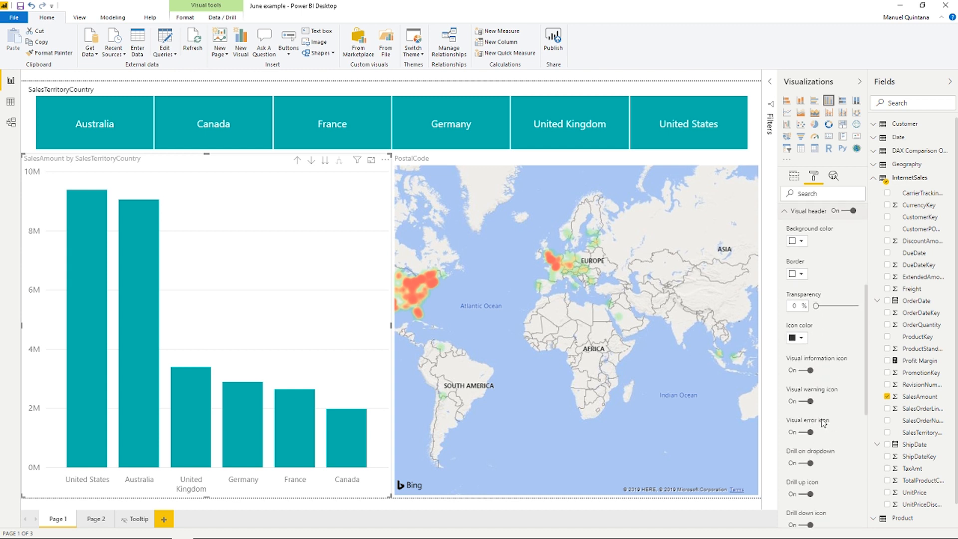
scroll(824, 422, down, 2)
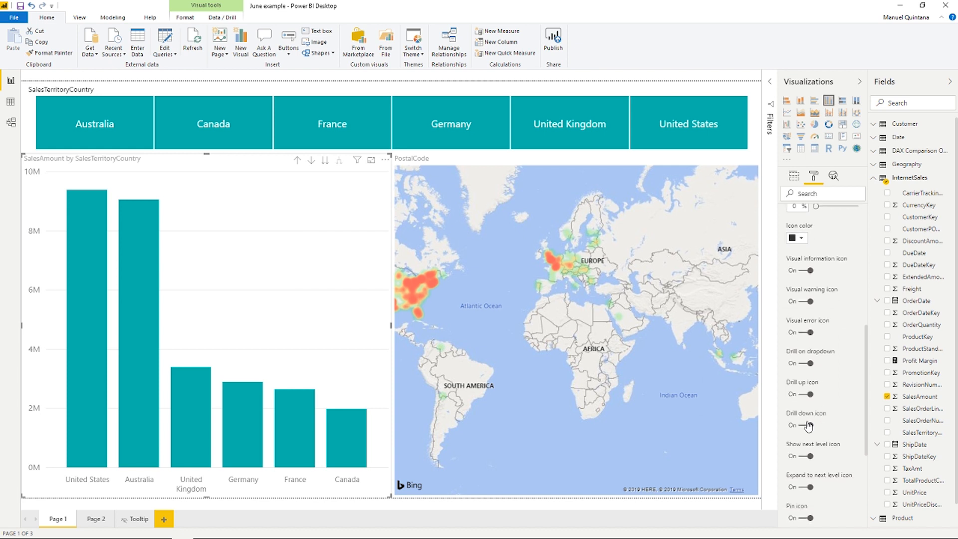
scroll(809, 427, down, 2)
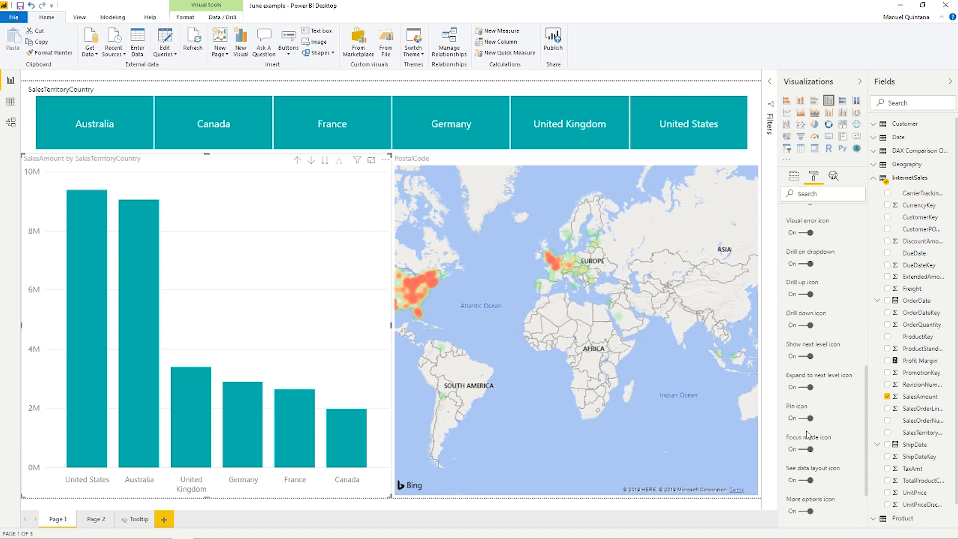
scroll(812, 436, down, 2)
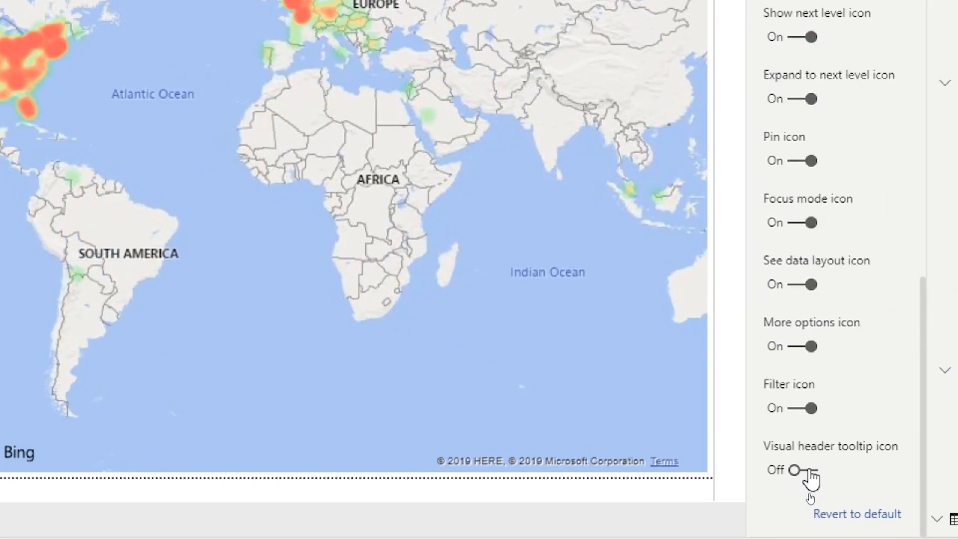
click(810, 472)
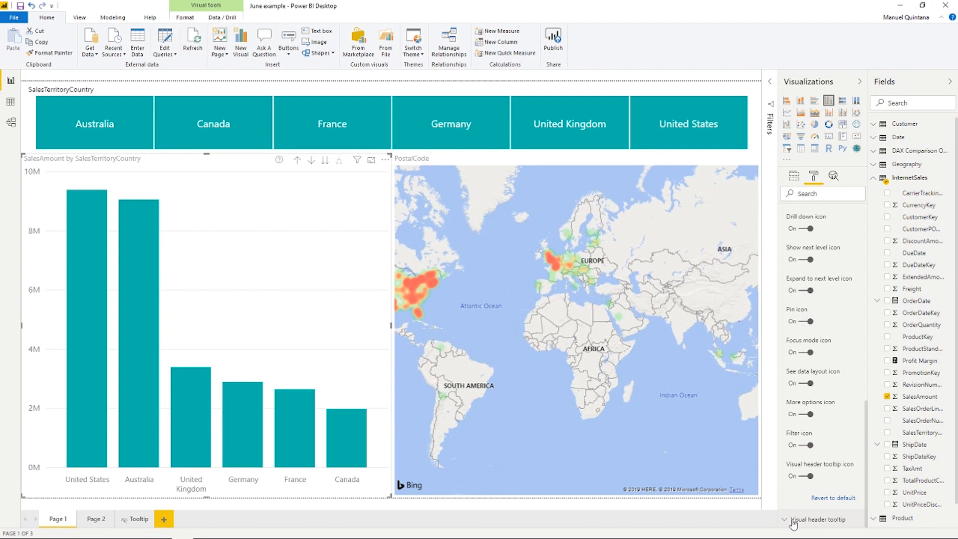
- Set the visual header tooltip's report page to None and preview the chart's help icon tooltip
click(794, 521)
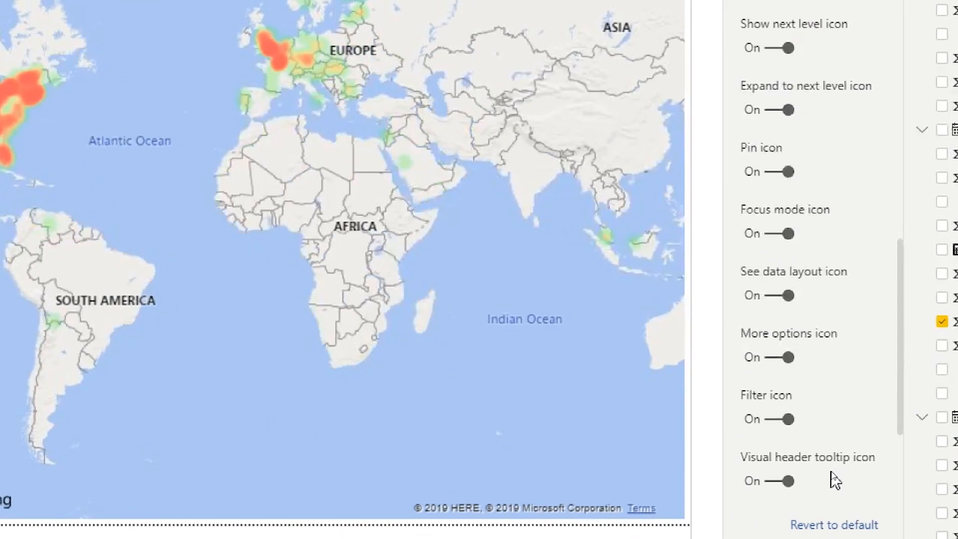
scroll(806, 474, down, 5)
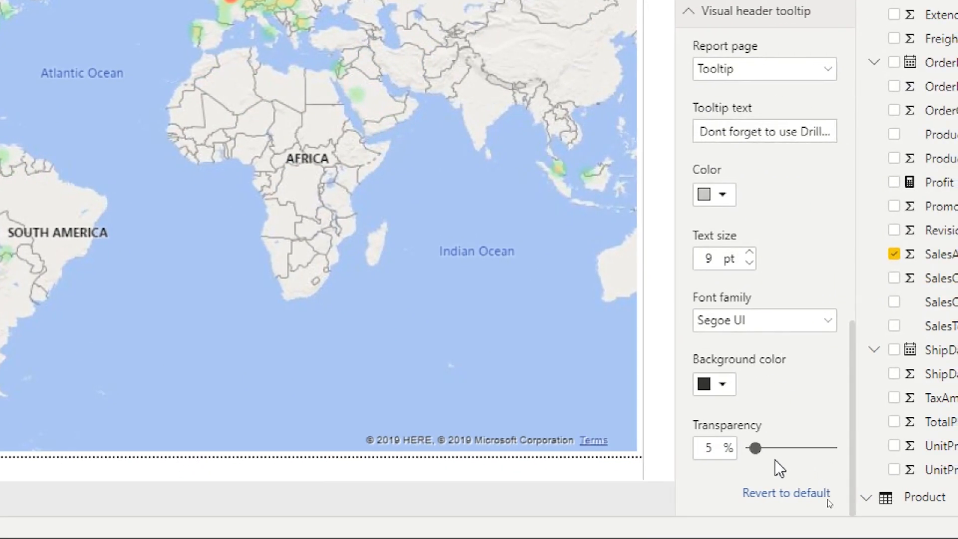
click(760, 133)
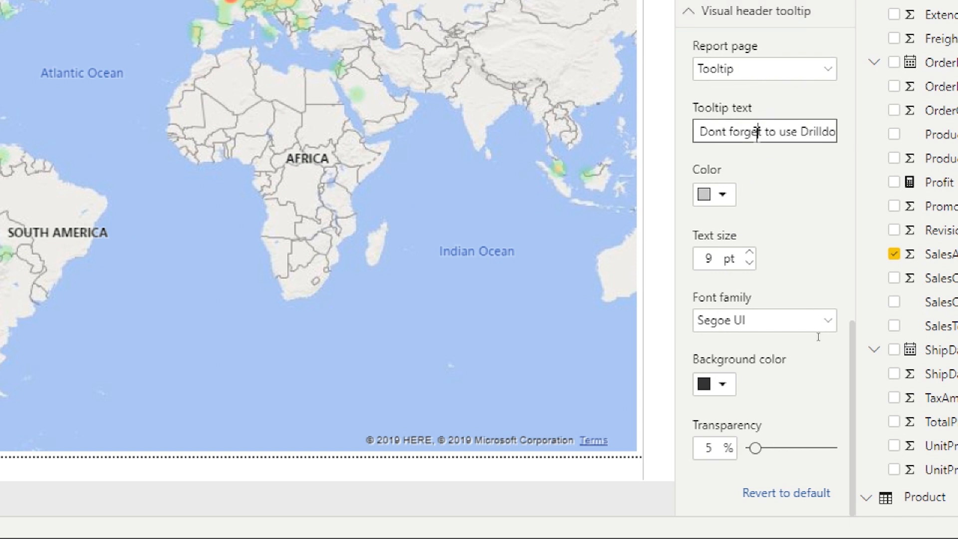
mouse_move(695, 132)
mouse_down()
mouse_move(847, 148)
mouse_move(696, 134)
mouse_up()
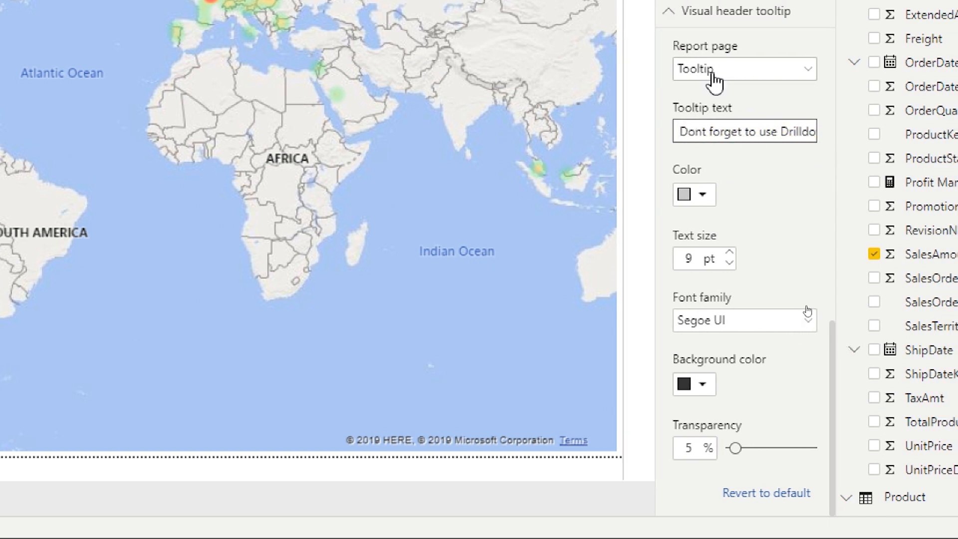
click(715, 75)
click(706, 94)
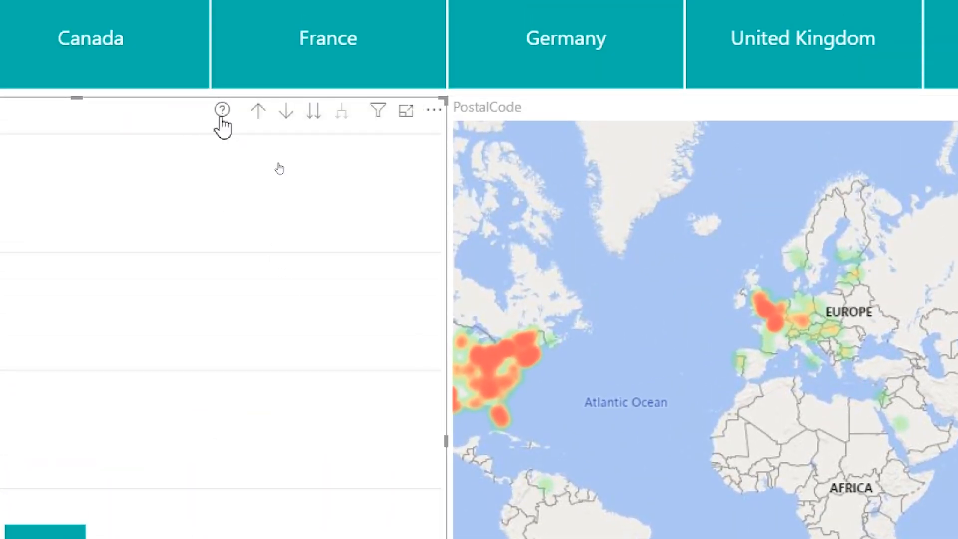
mouse_move(221, 120)
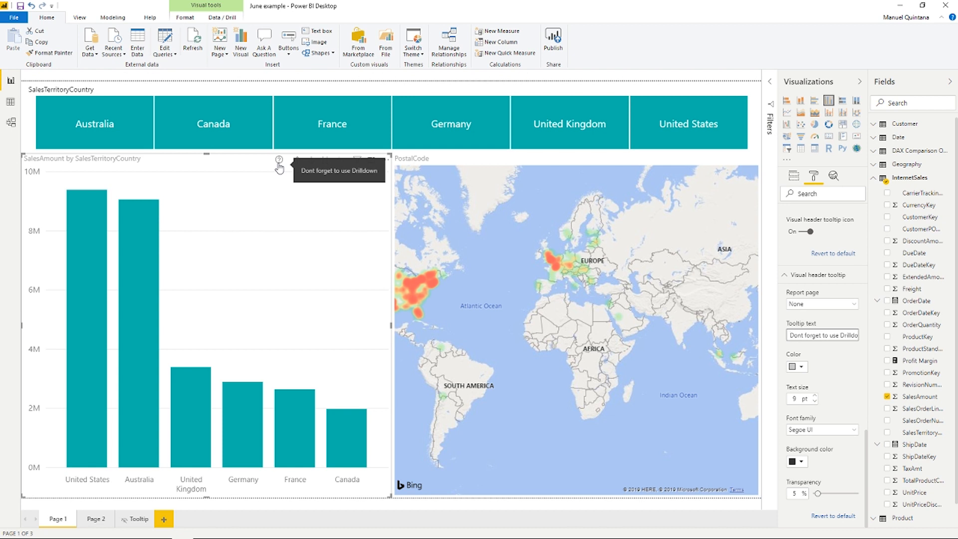
- Set the visual header tooltip's report page to Tooltip and preview the help icon again
click(821, 305)
click(805, 324)
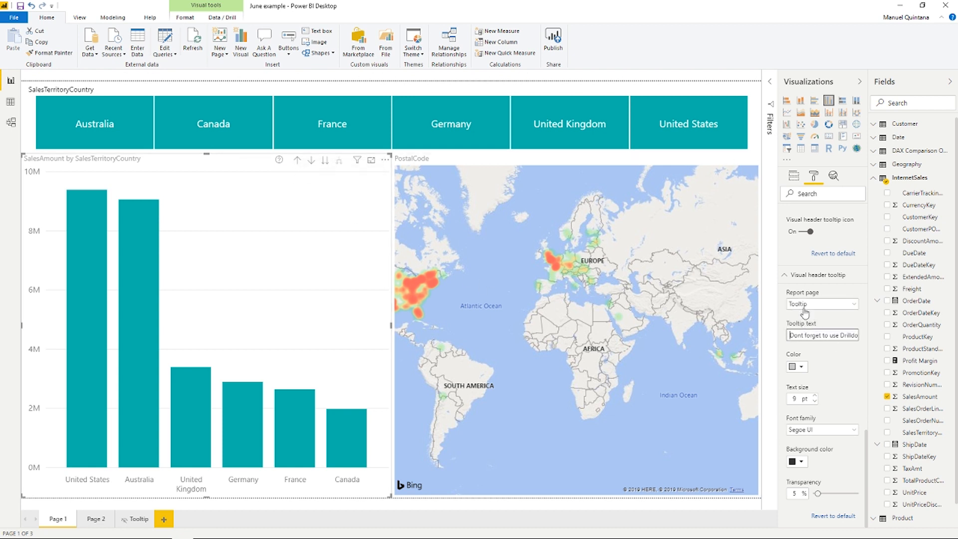
click(812, 331)
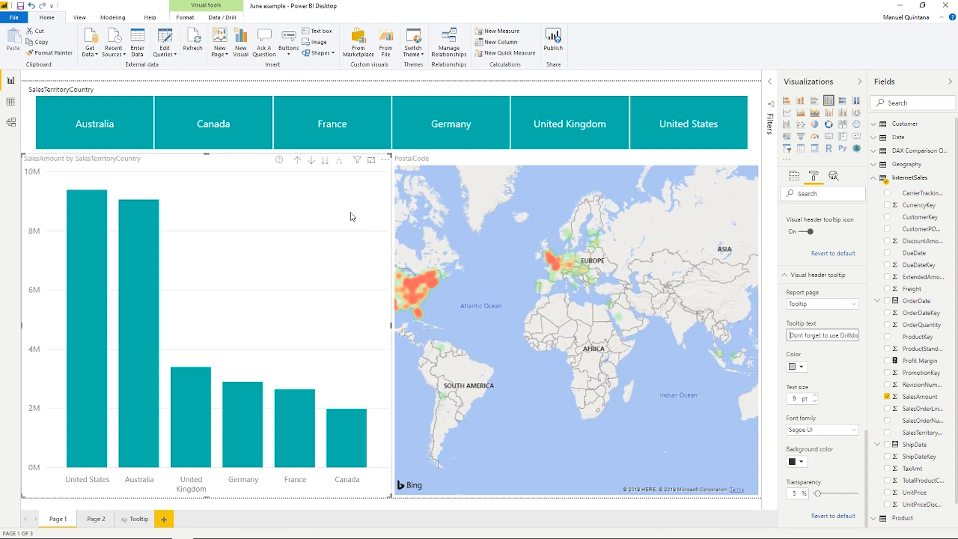
mouse_move(278, 163)
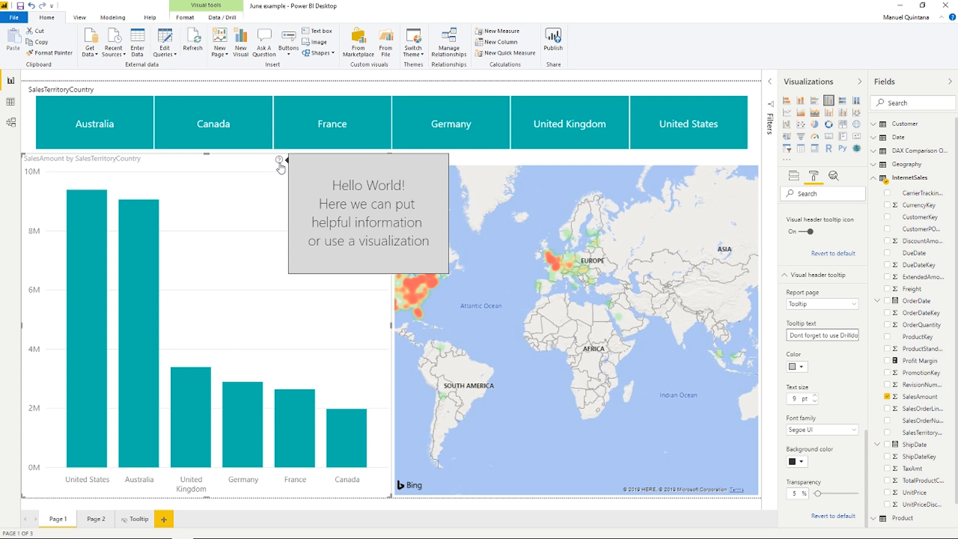
click(849, 308)
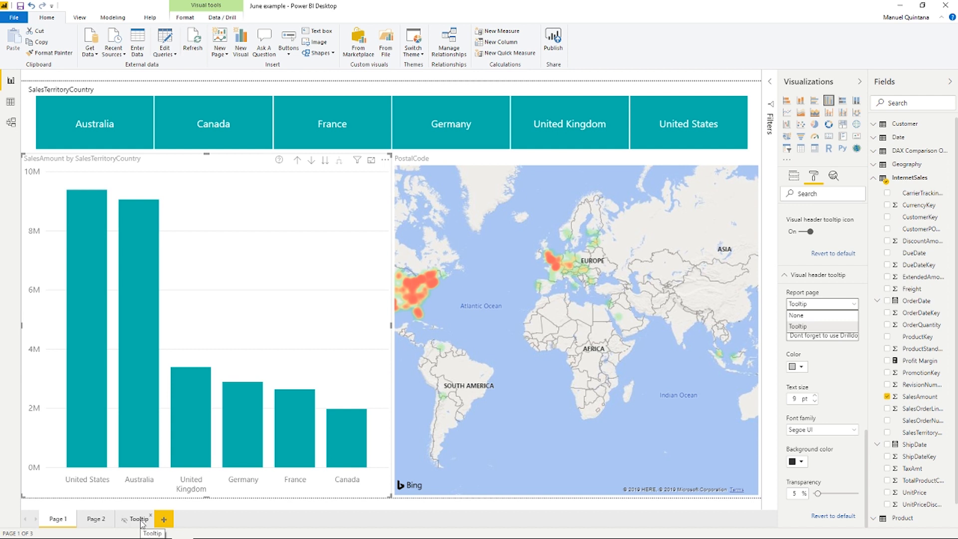
click(827, 306)
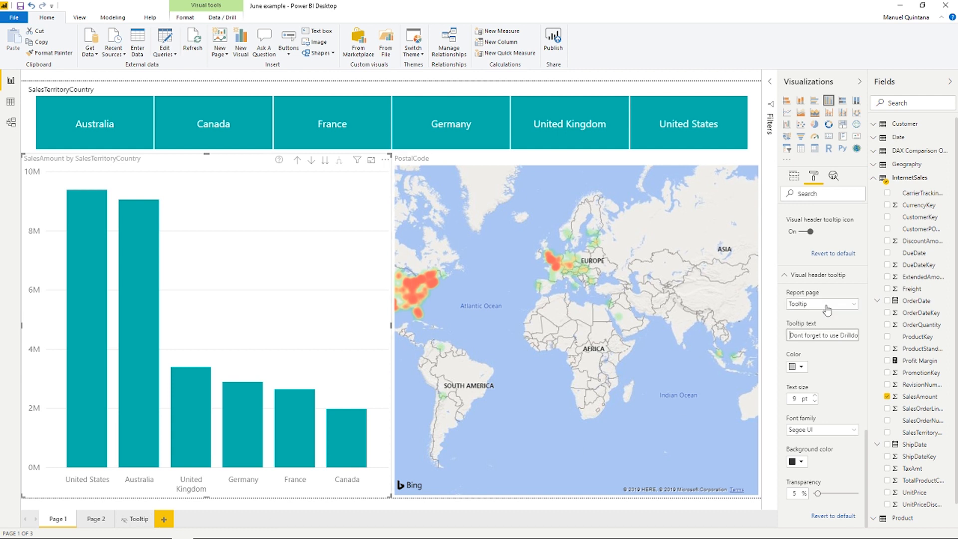
click(789, 276)
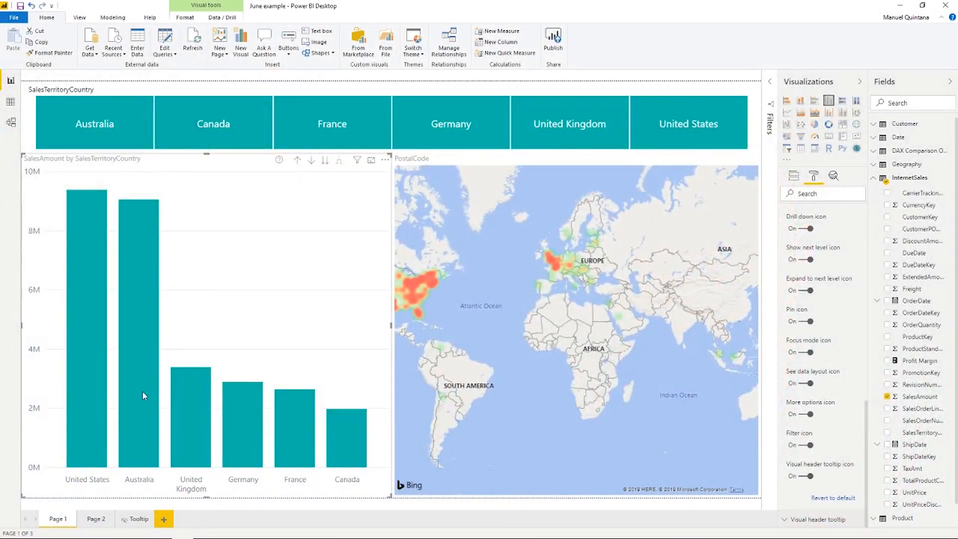
- On Page 2, turn on Stepped layout for the matrix's row headers, expanding North America to compare
click(95, 519)
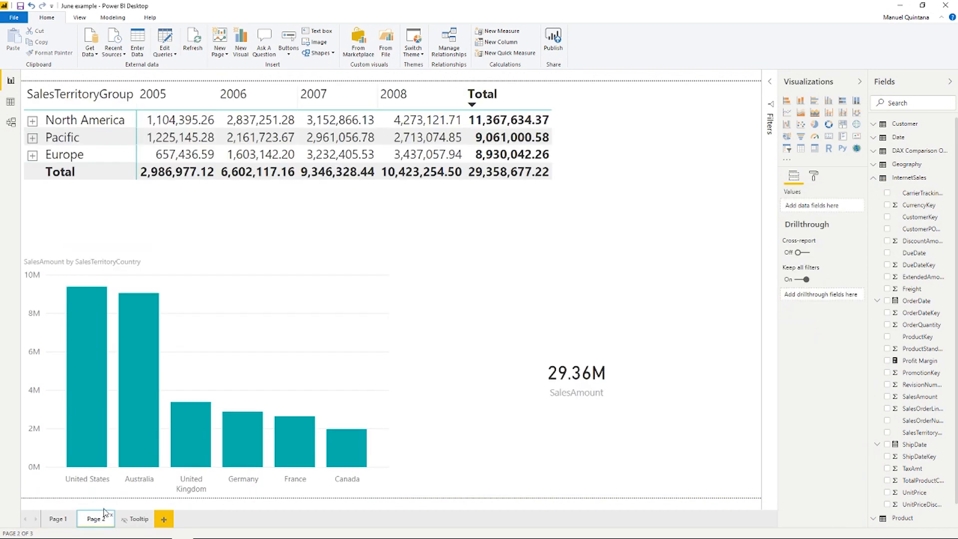
click(182, 204)
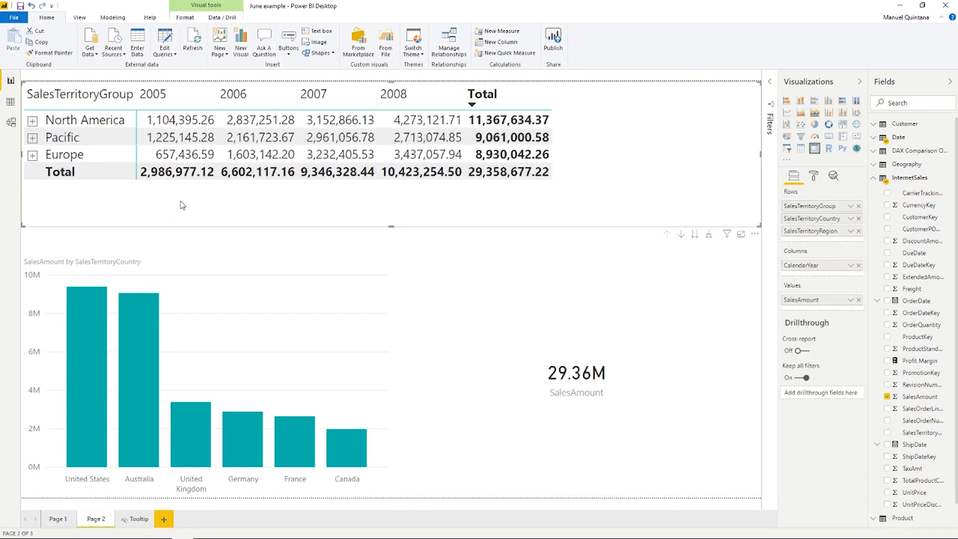
click(814, 175)
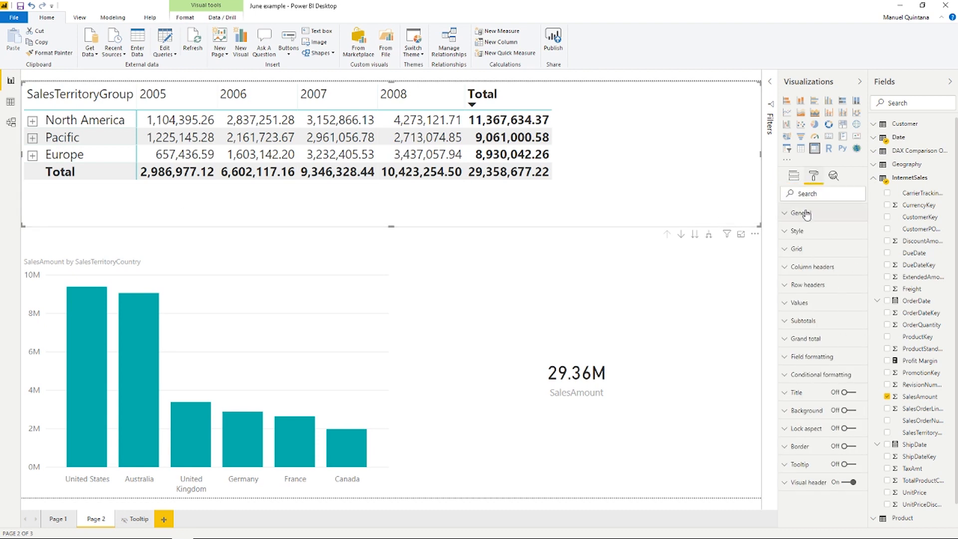
click(812, 195)
text(stepp)
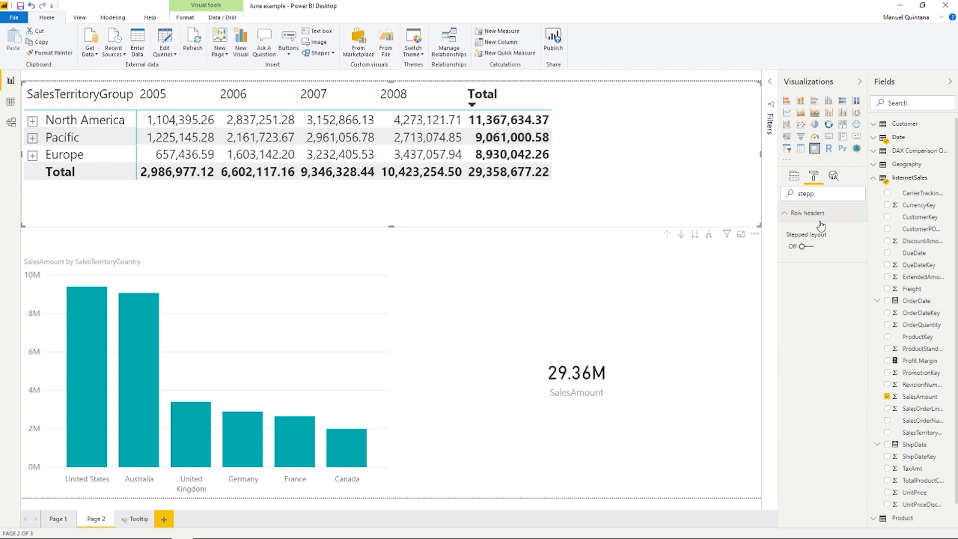
click(33, 120)
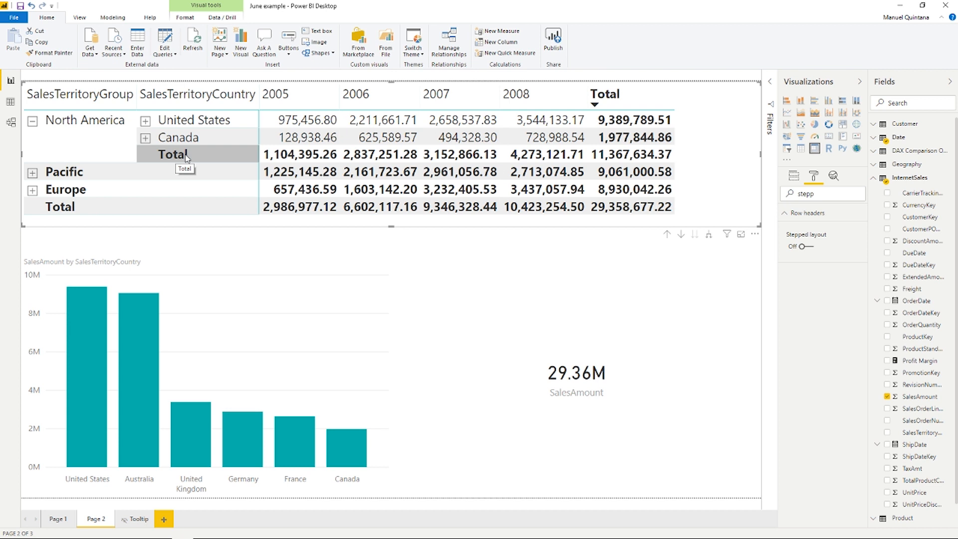
click(813, 247)
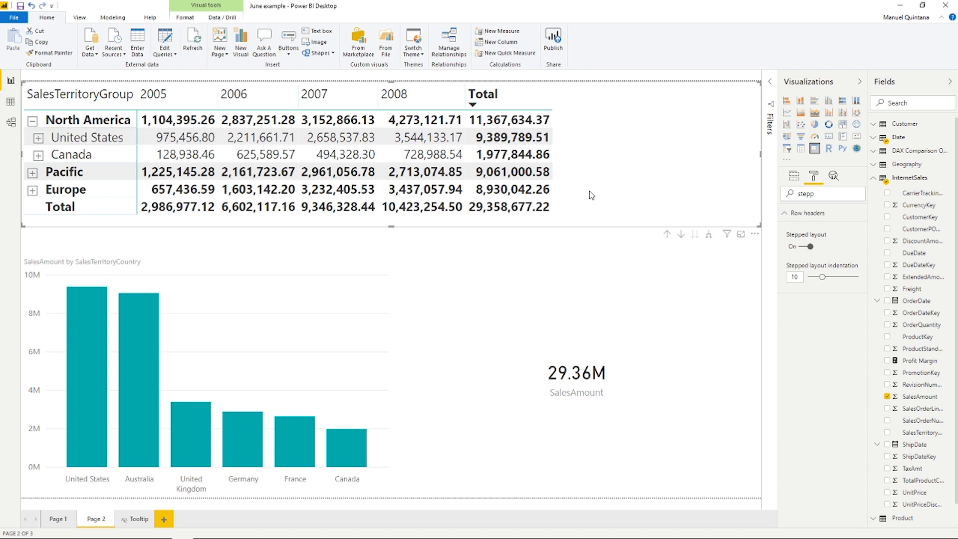
click(33, 122)
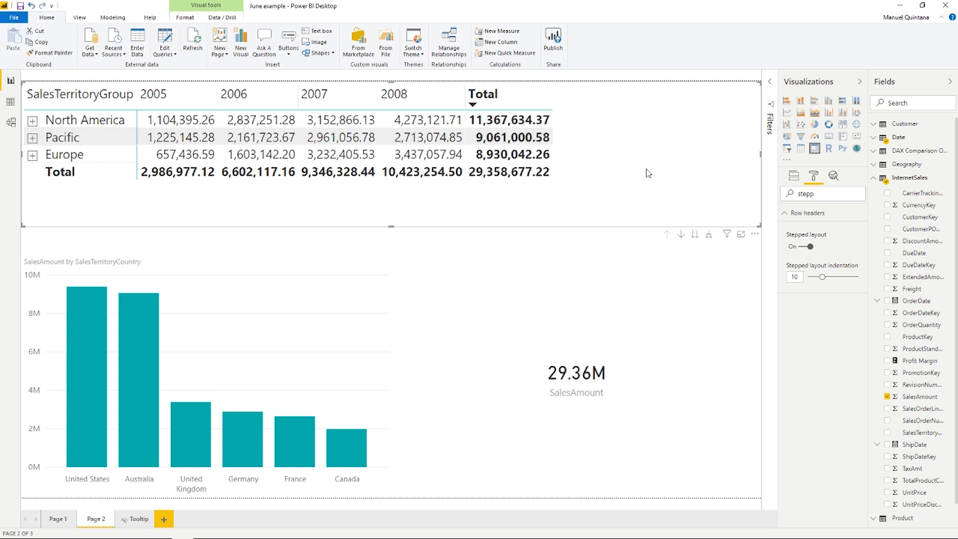
- Set the matrix's row subtotals label to All Territory Groups
double_click(817, 194)
key(BackSpace)
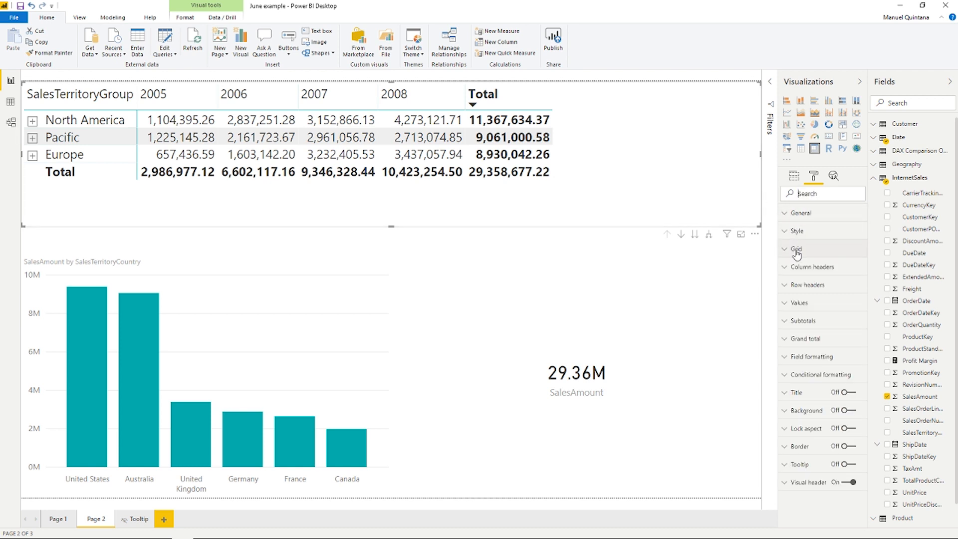
click(784, 322)
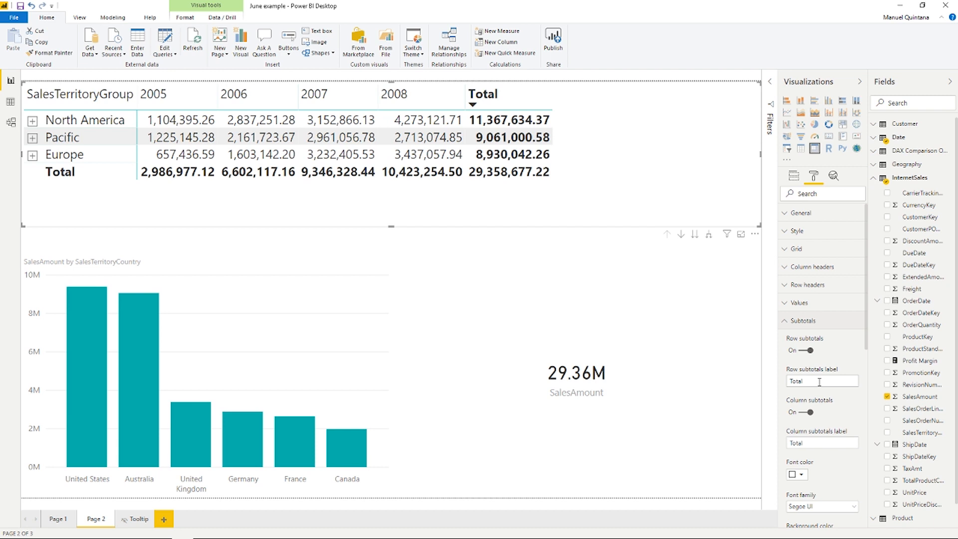
drag(819, 382, 783, 382)
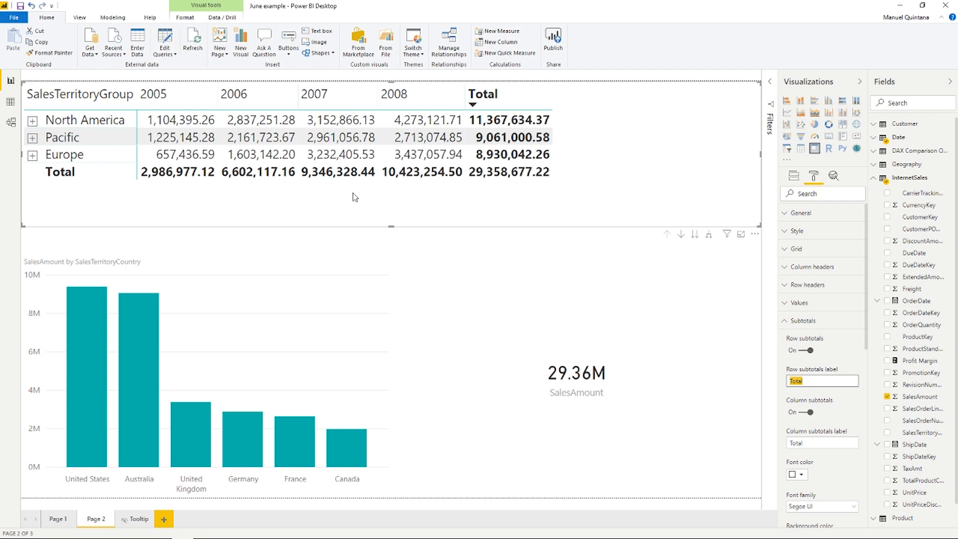
text(All Terr)
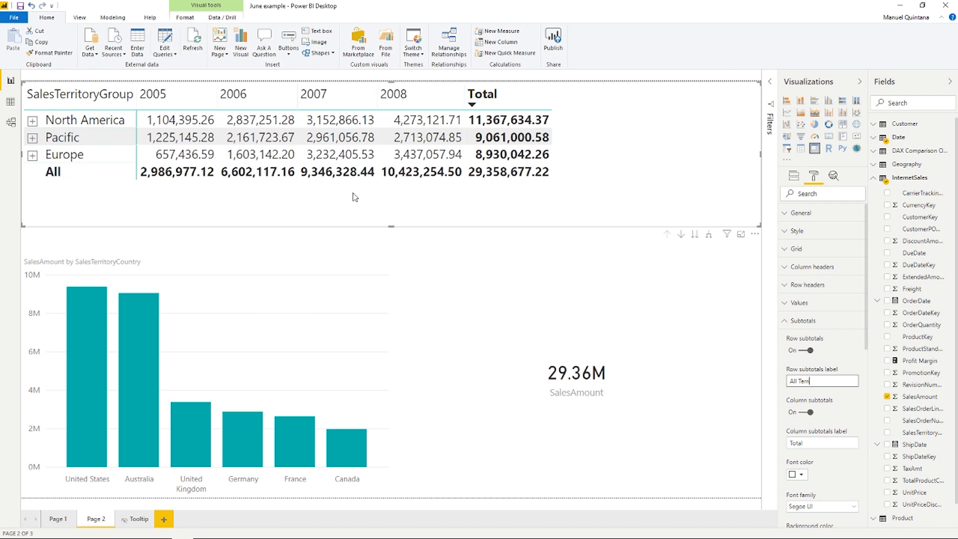
text(itory Grouop)
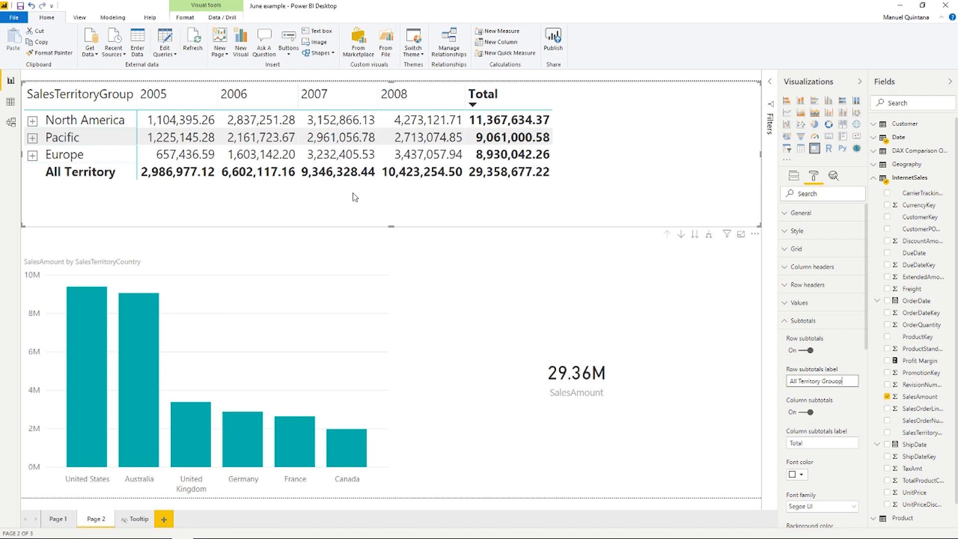
key(BackSpace)
key(BackSpace)
text(ps)
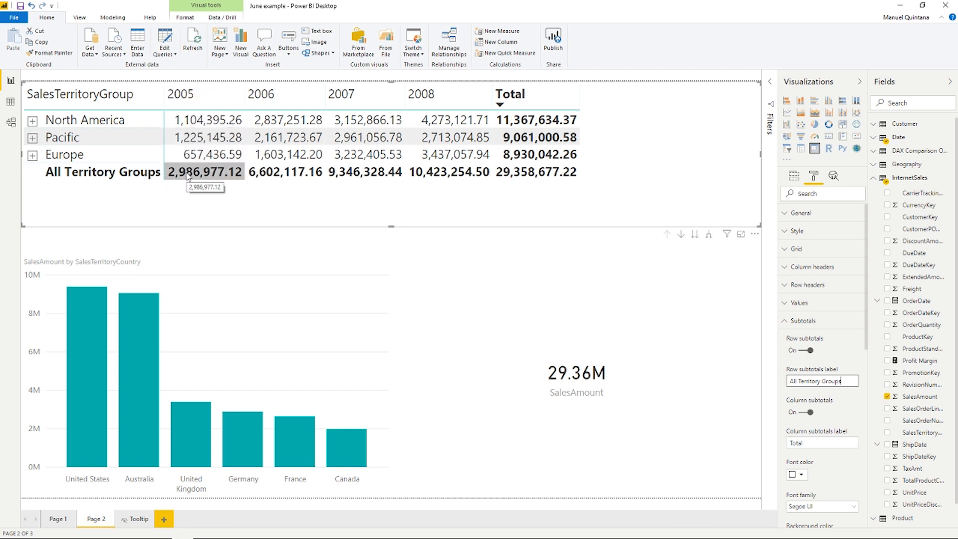
- Set the matrix's column subtotals label to All Years
drag(822, 444, 732, 437)
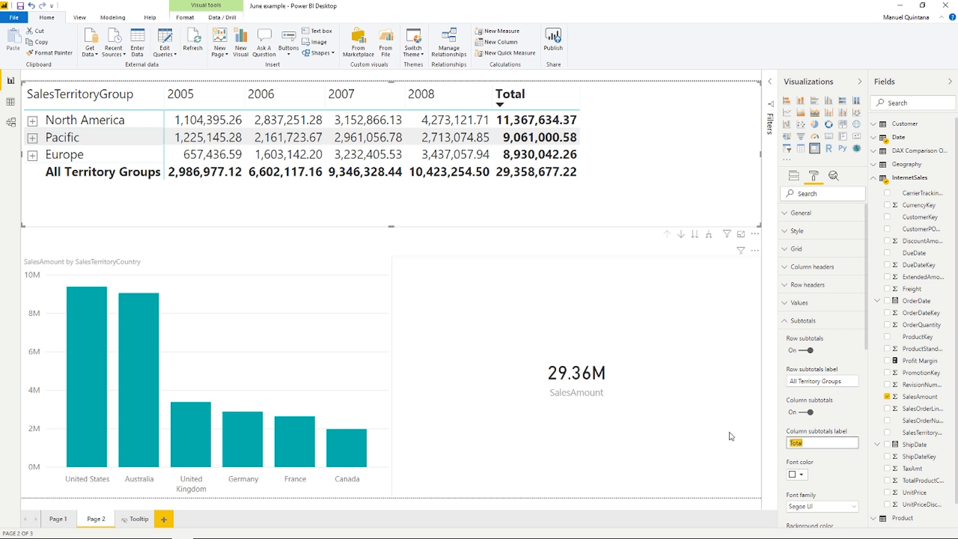
text(All Years)
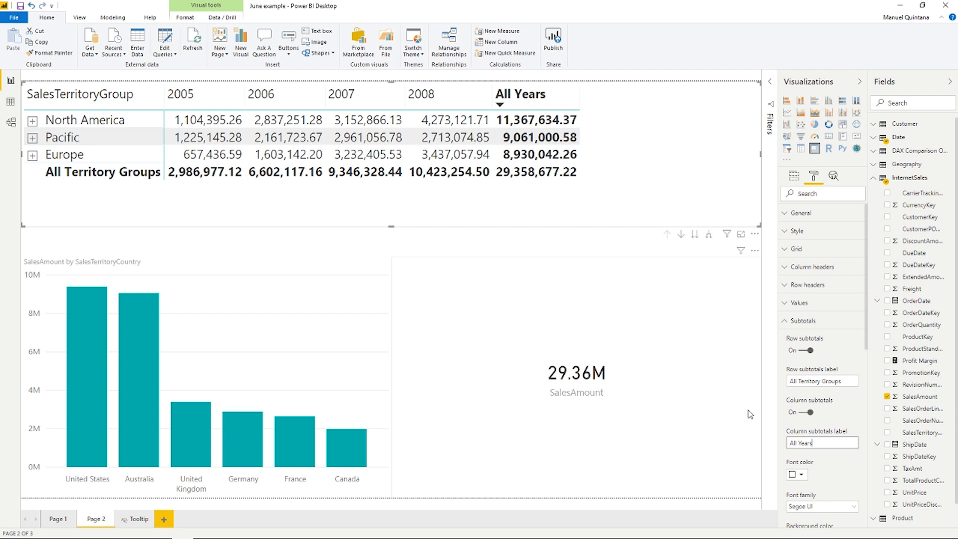
- Search the format options for stepped and turn off Stepped layout for the matrix's row headers
click(821, 194)
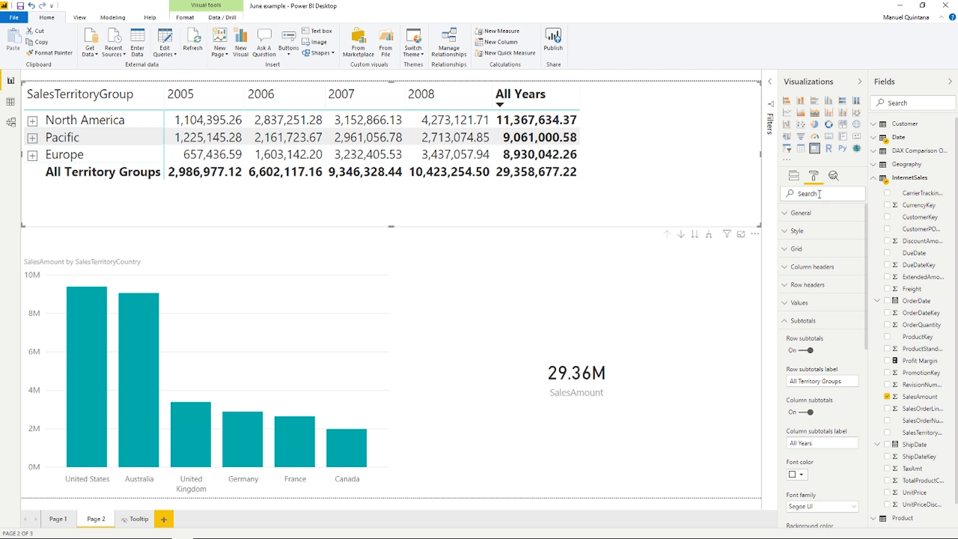
text(steppe)
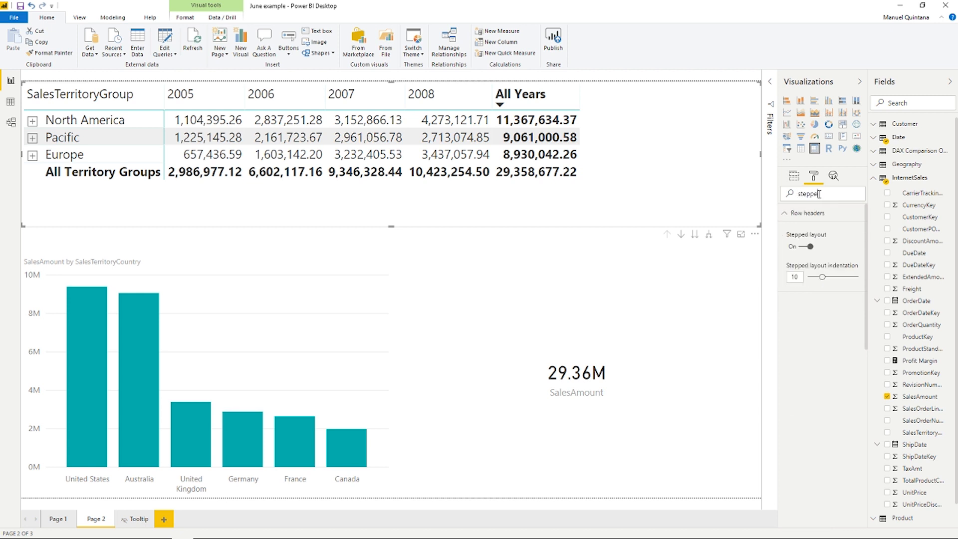
text(d)
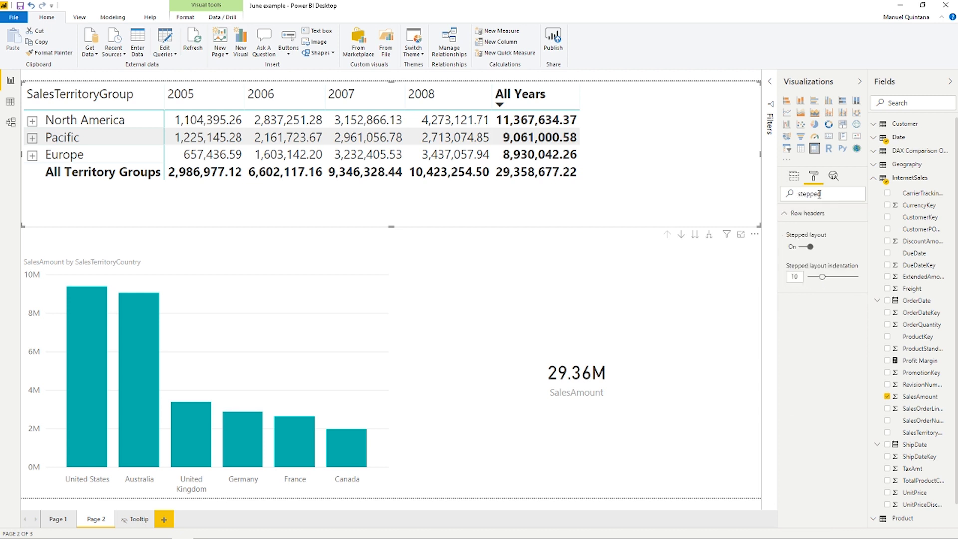
click(807, 246)
click(790, 215)
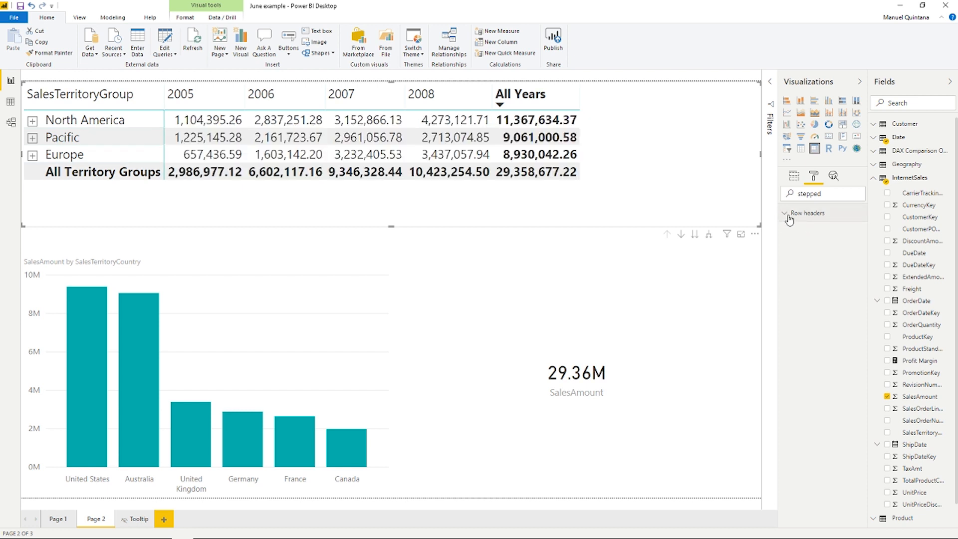
key(BackSpace)
- Turn on per-column-level subtotals for the matrix in the Subtotals settings
scroll(839, 373, down, 3)
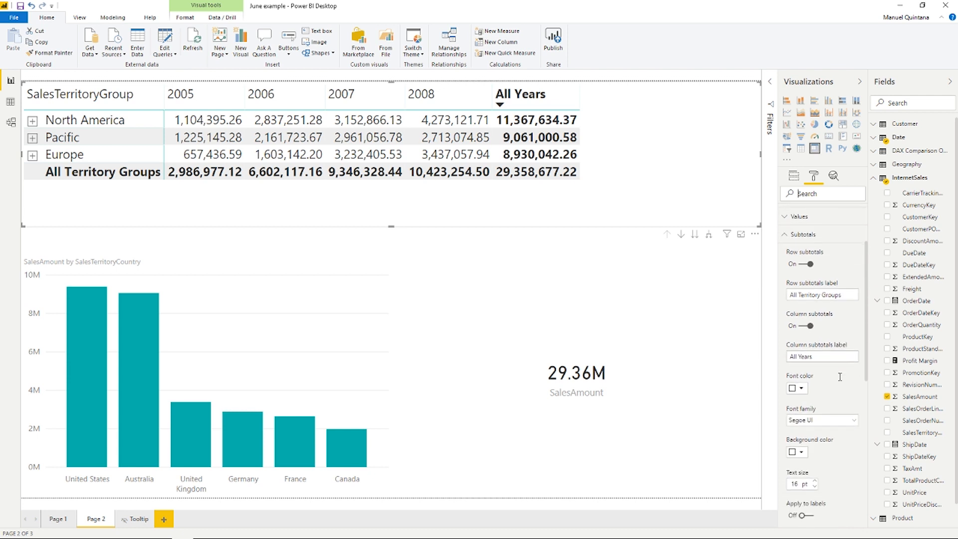
scroll(839, 376, down, 4)
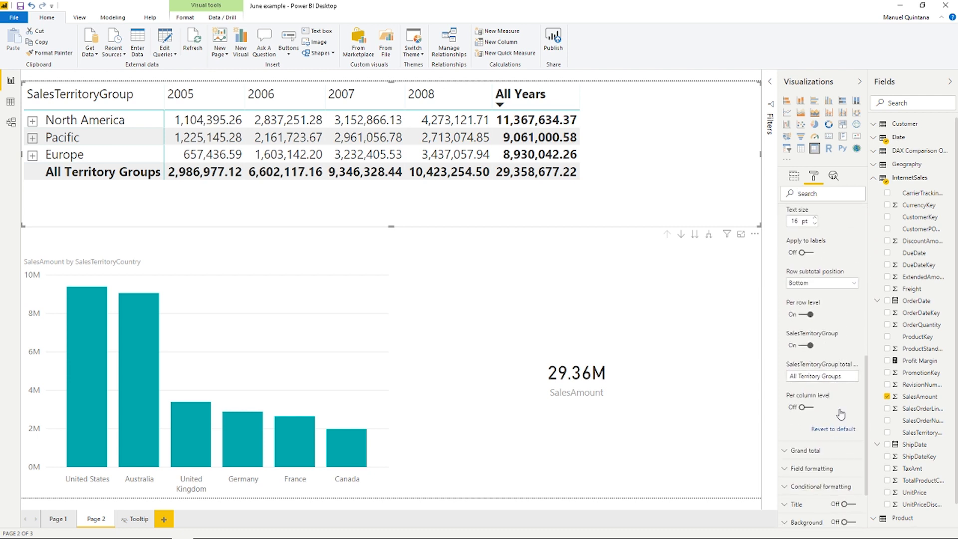
click(817, 413)
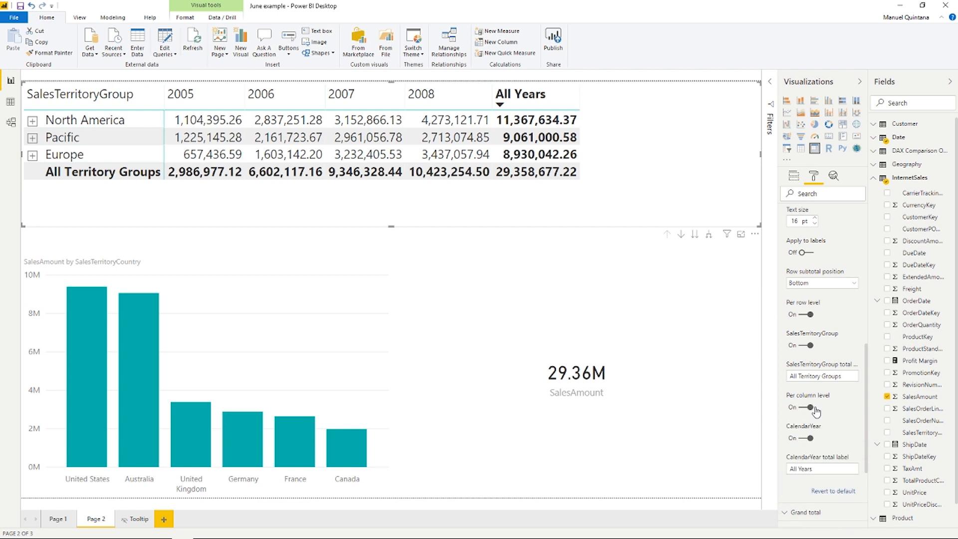
scroll(832, 417, down, 2)
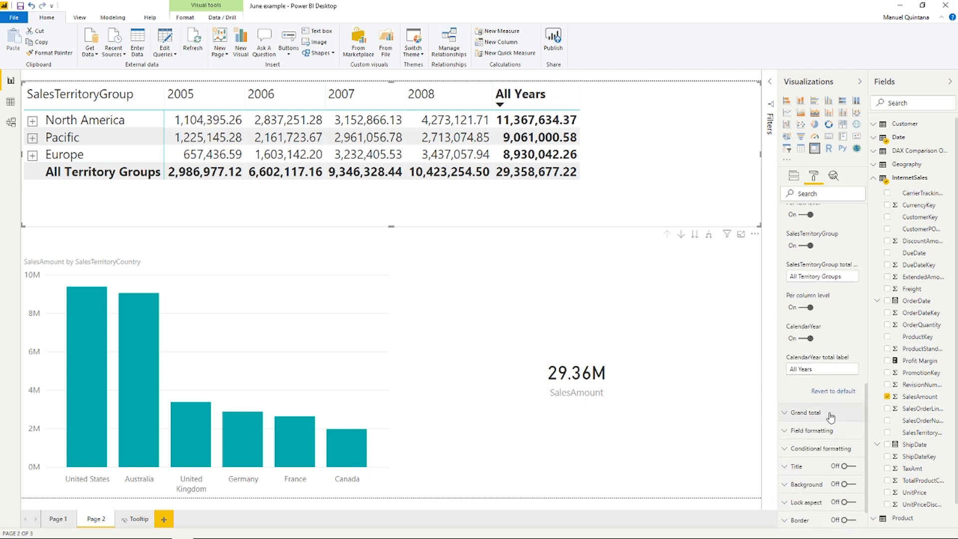
scroll(821, 375, up, 1)
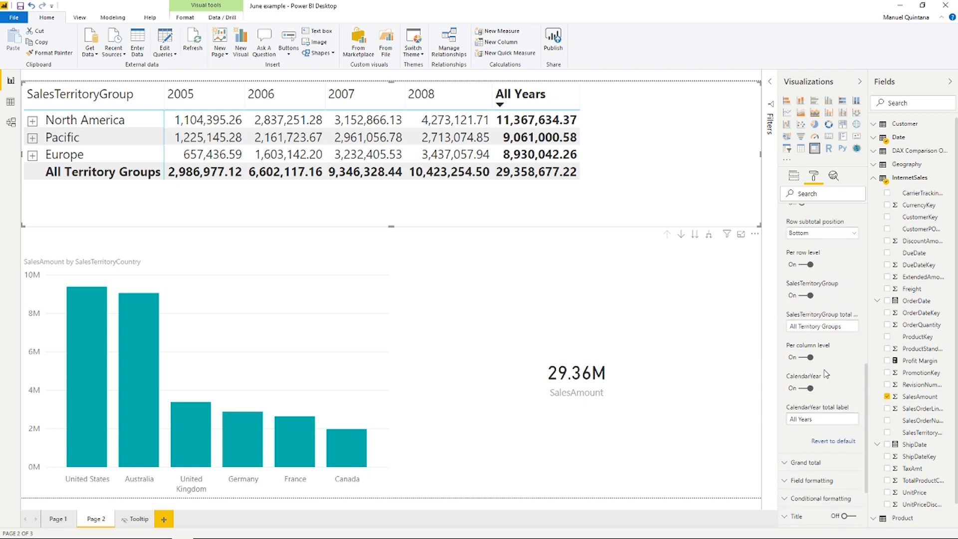
scroll(826, 373, up, 2)
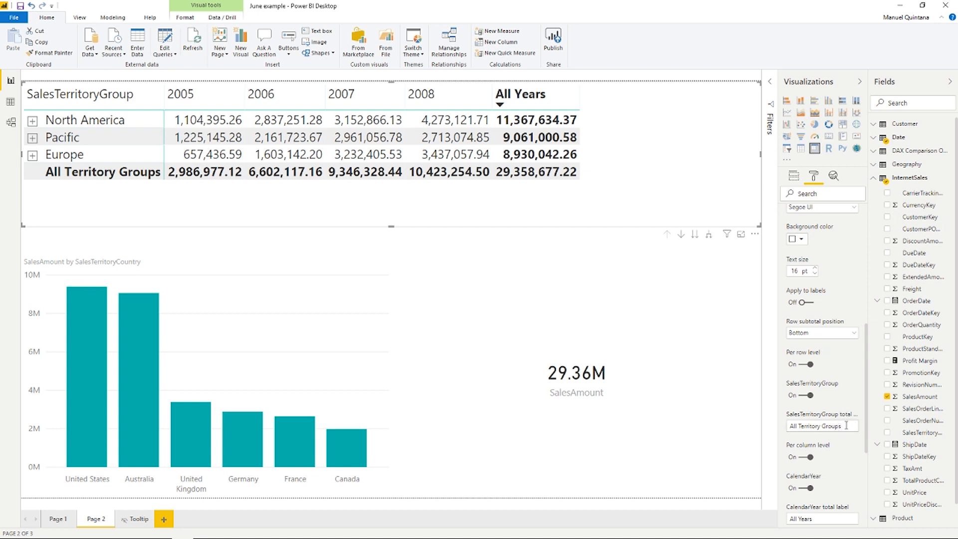
- Shorten the SalesTerritoryGroup total label to Territory Groups
click(798, 425)
key(BackSpace)
key(BackSpace)
key(BackSpace)
key(BackSpace)
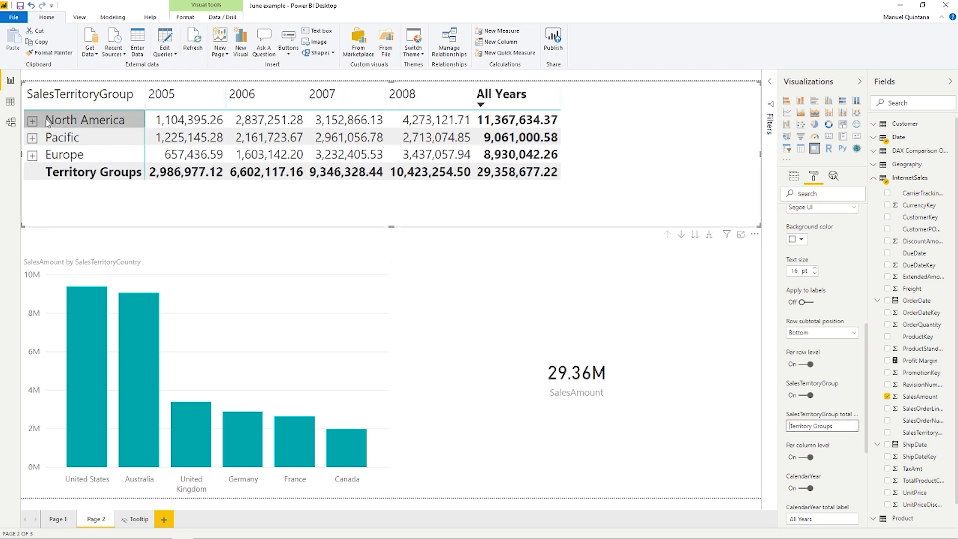
- Expand North America in the matrix and set the SalesTerritoryGroup total label to All Territory Groups
click(33, 122)
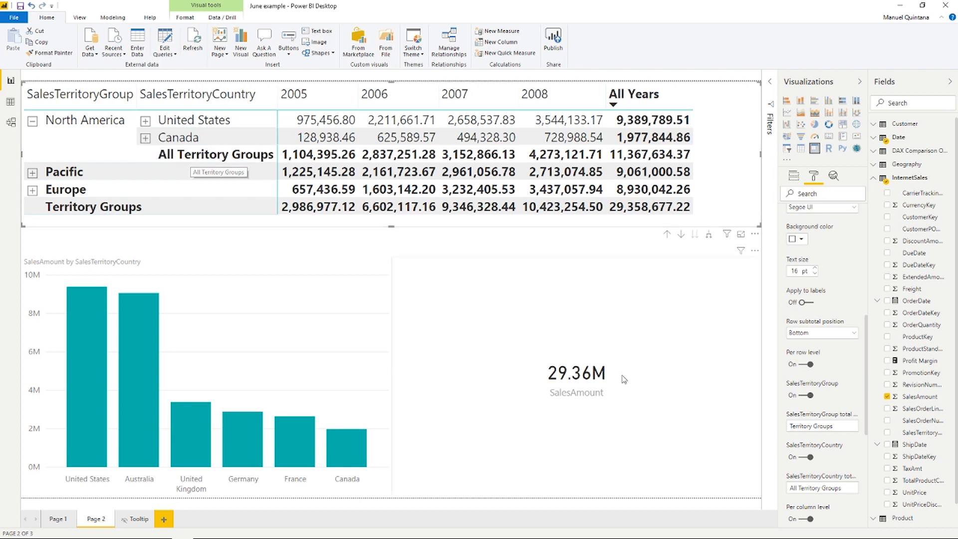
click(817, 426)
key(ctrl+a)
text(All Territory Groups)
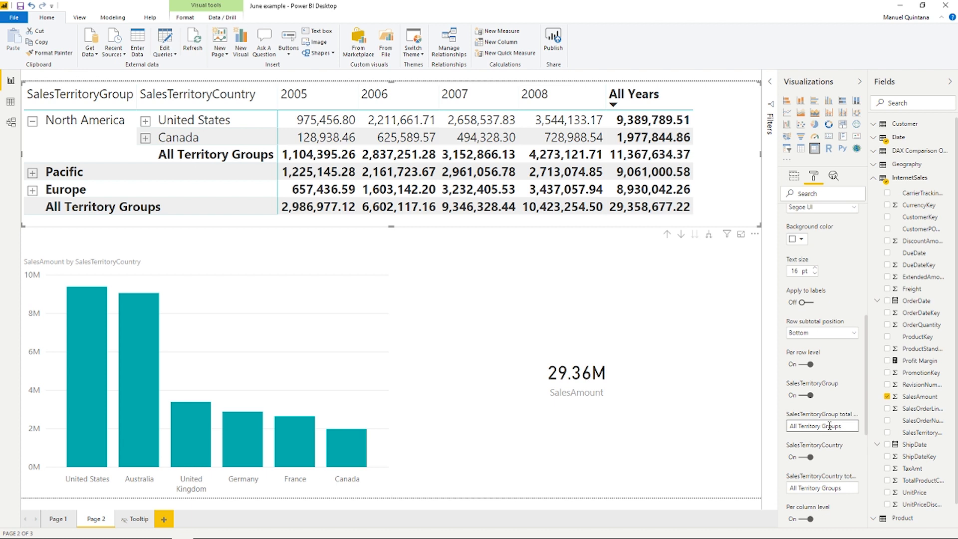
scroll(829, 424, up, 6)
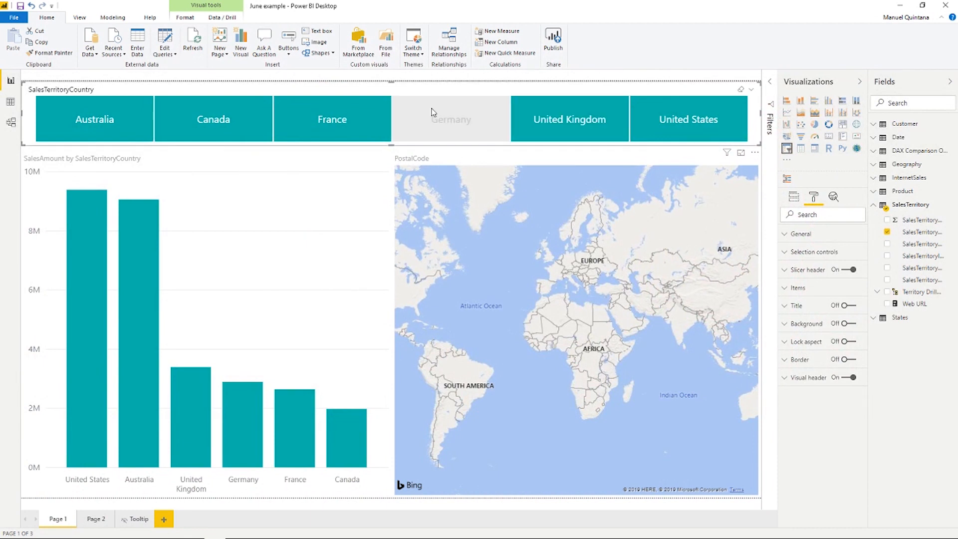
- On Page 1, search the visuals marketplace for hierarchy slicer and close the dialog
click(426, 98)
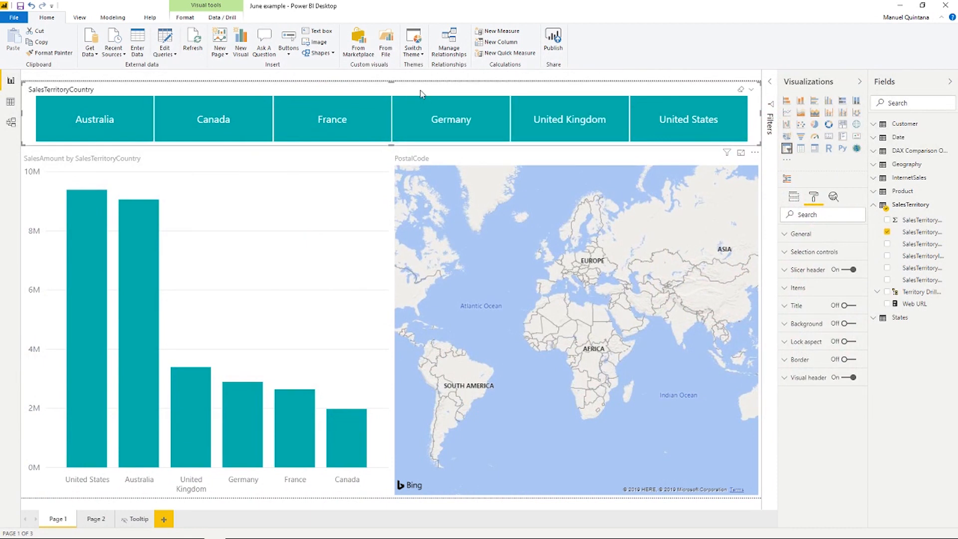
click(360, 48)
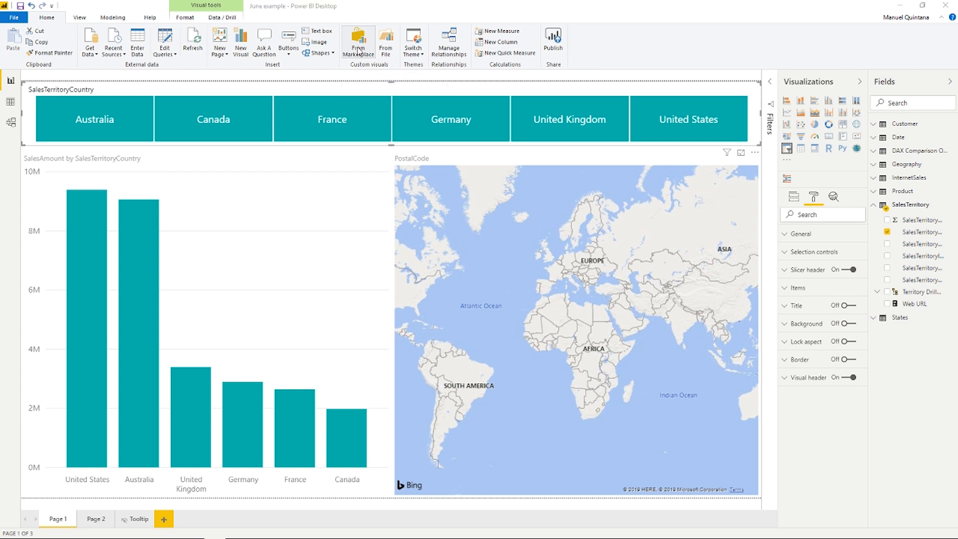
text(h)
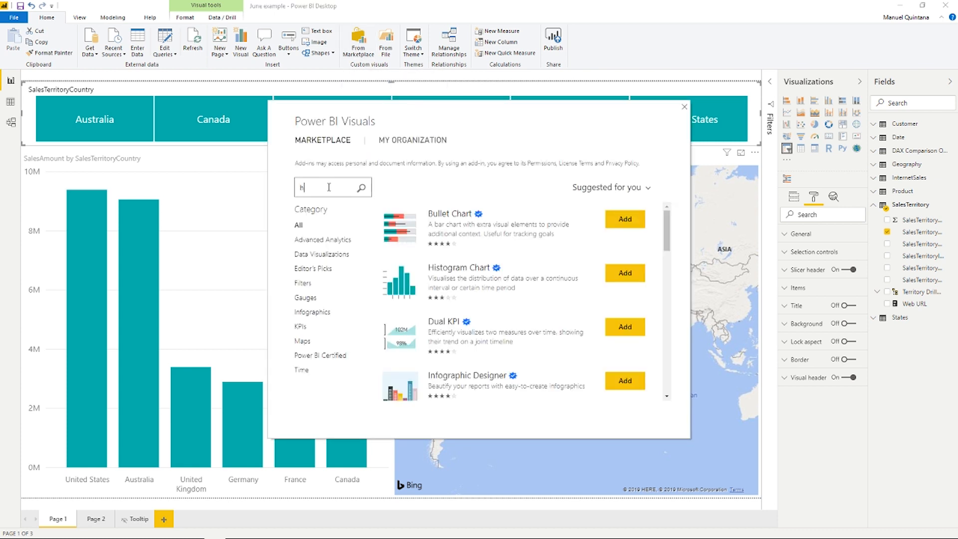
text(ierarchy c)
text(slicer)
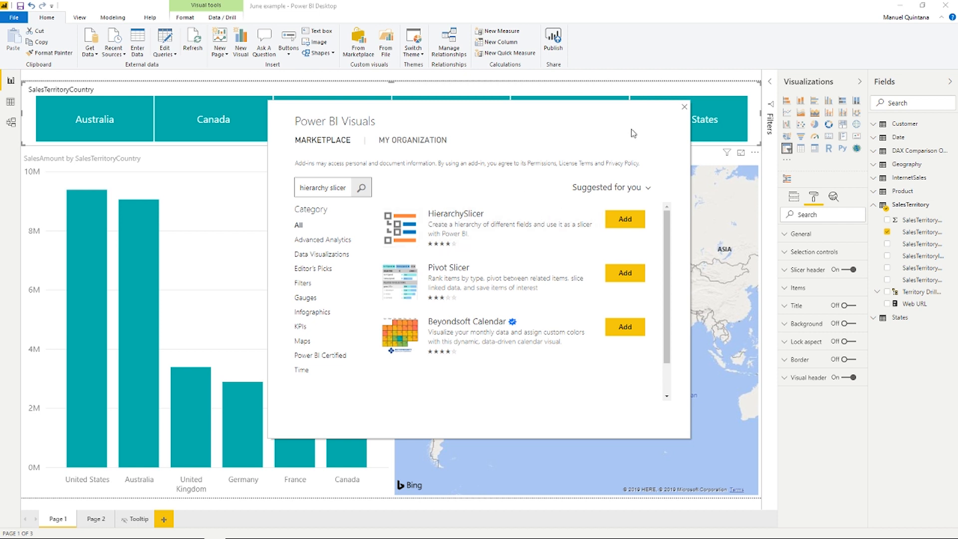
click(685, 107)
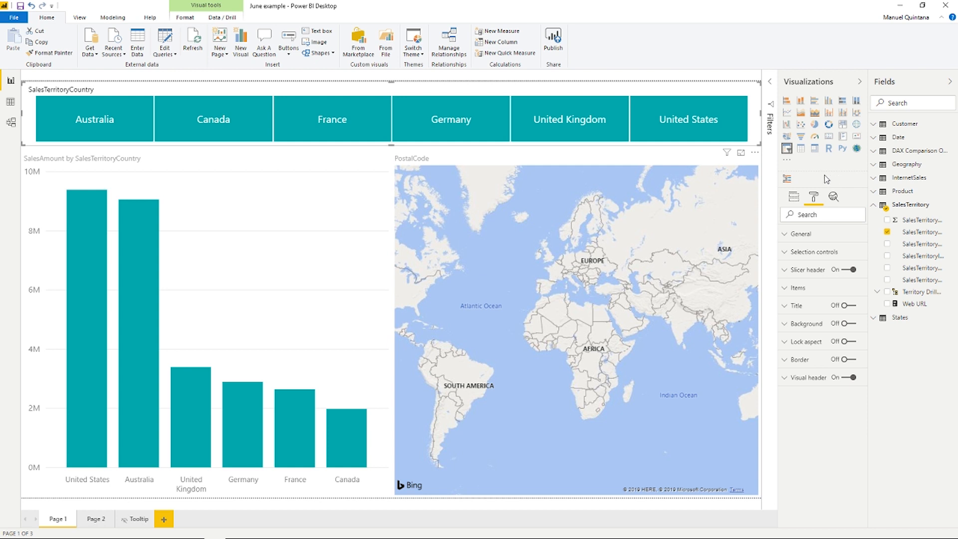
- Convert the country slicer to a HierarchySlicer using the Territory Drilldown hierarchy, then delete that slicer
click(788, 178)
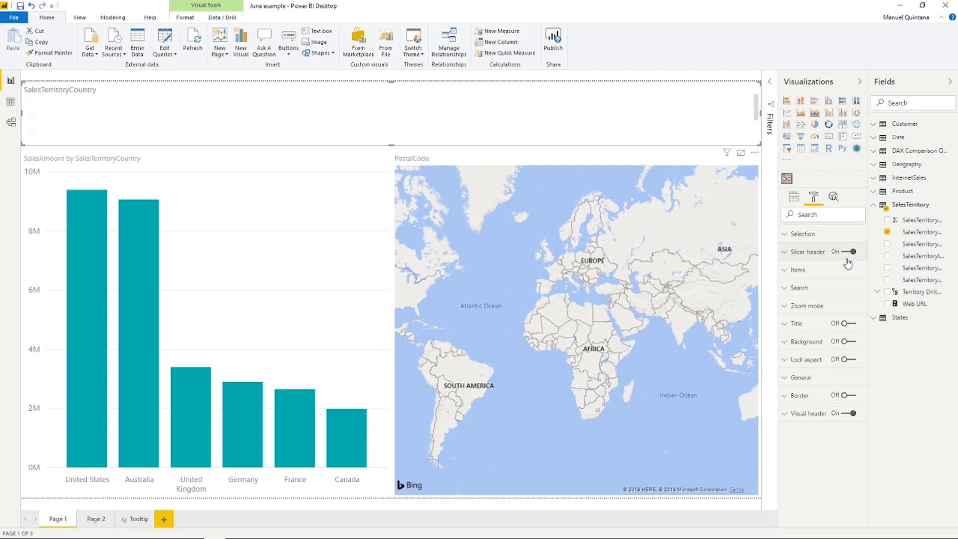
click(796, 198)
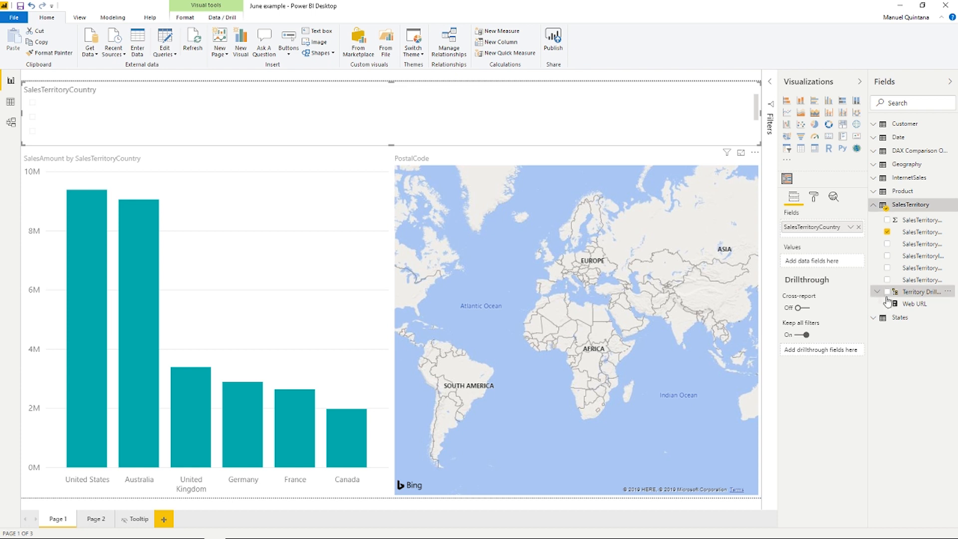
drag(910, 299, 823, 235)
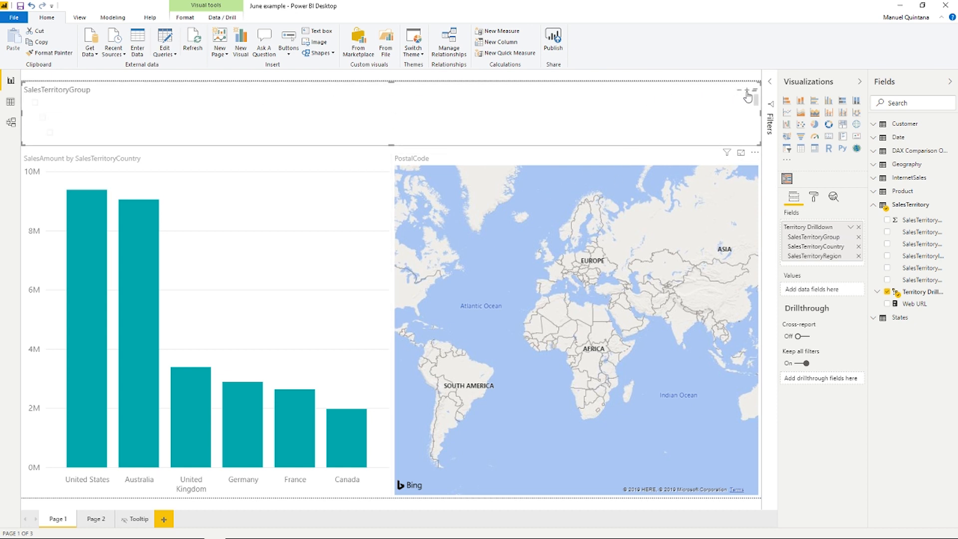
click(739, 92)
key(Delete)
- Add a new HierarchySlicer with the Territory Drilldown hierarchy, enlarging it and moving it above the bar chart
click(787, 178)
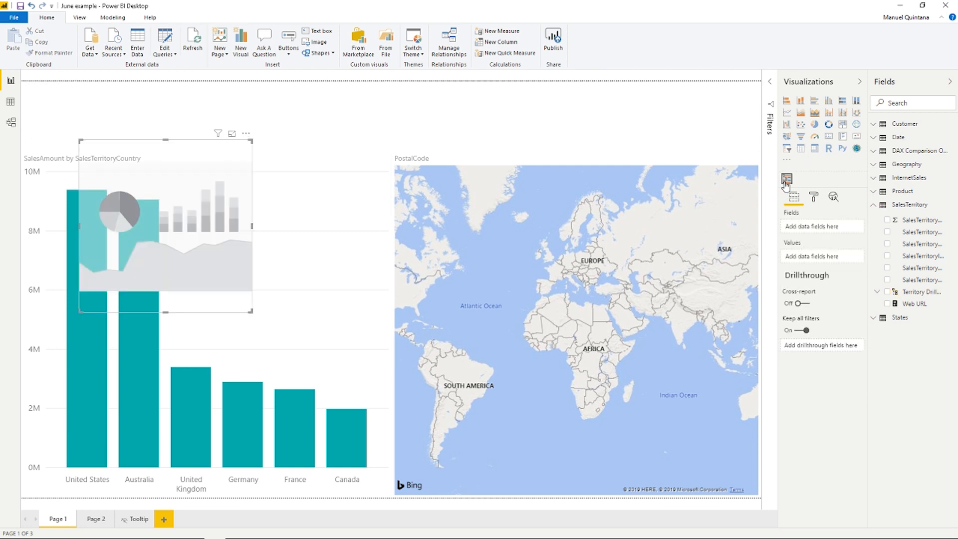
click(888, 292)
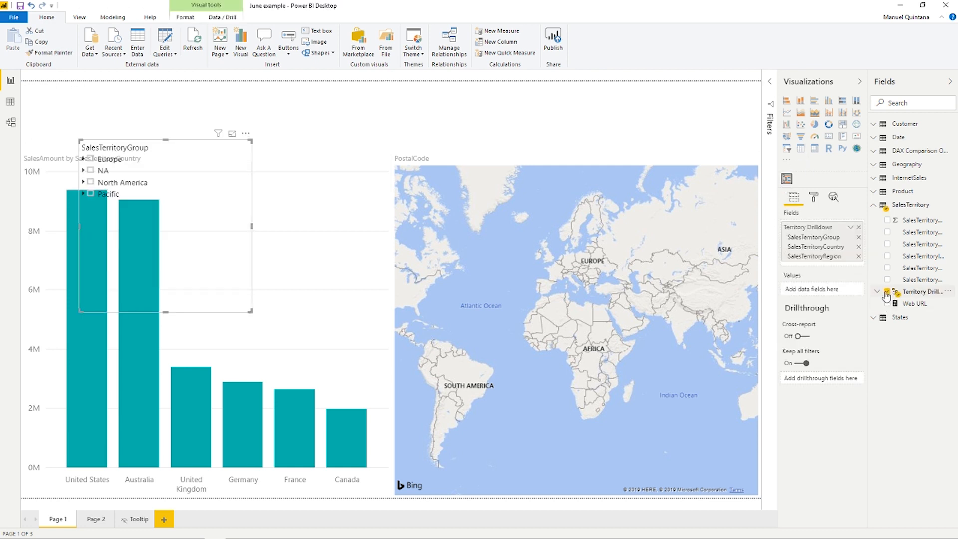
drag(251, 311, 396, 205)
drag(289, 141, 231, 85)
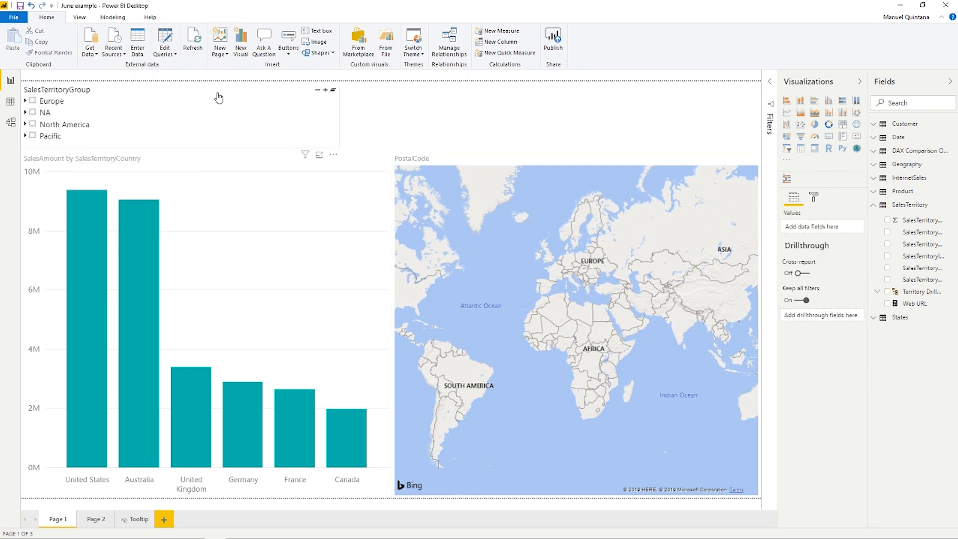
- Expand the NA and Europe nodes in the hierarchy slicer
click(26, 115)
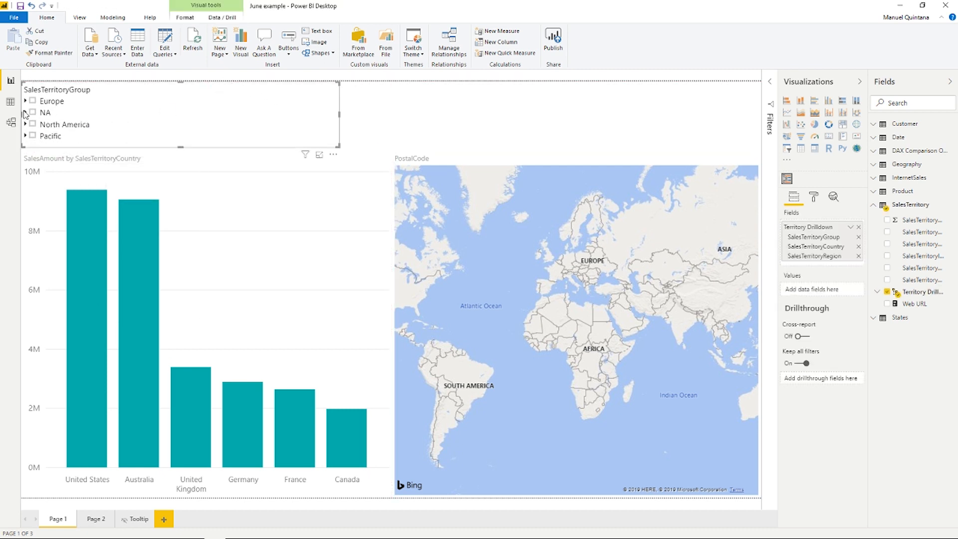
click(26, 114)
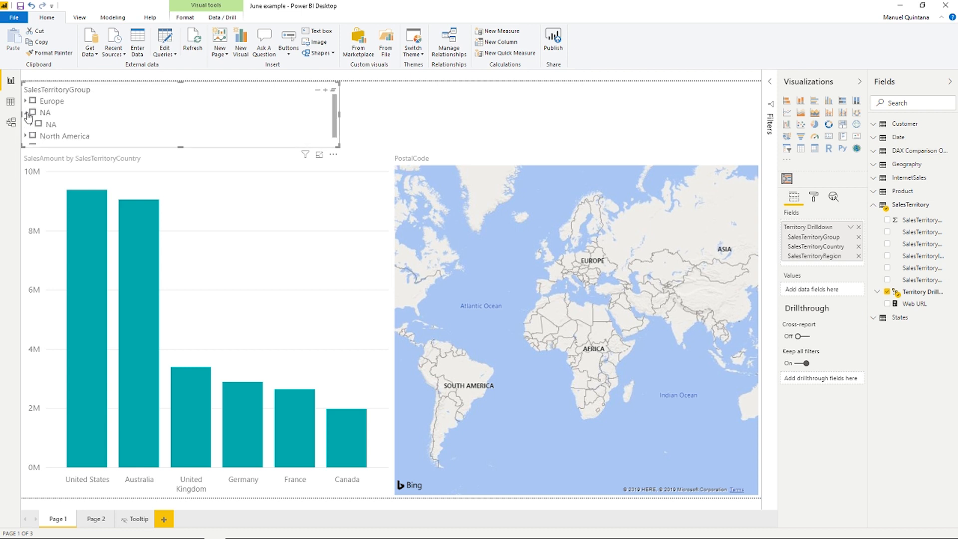
click(27, 102)
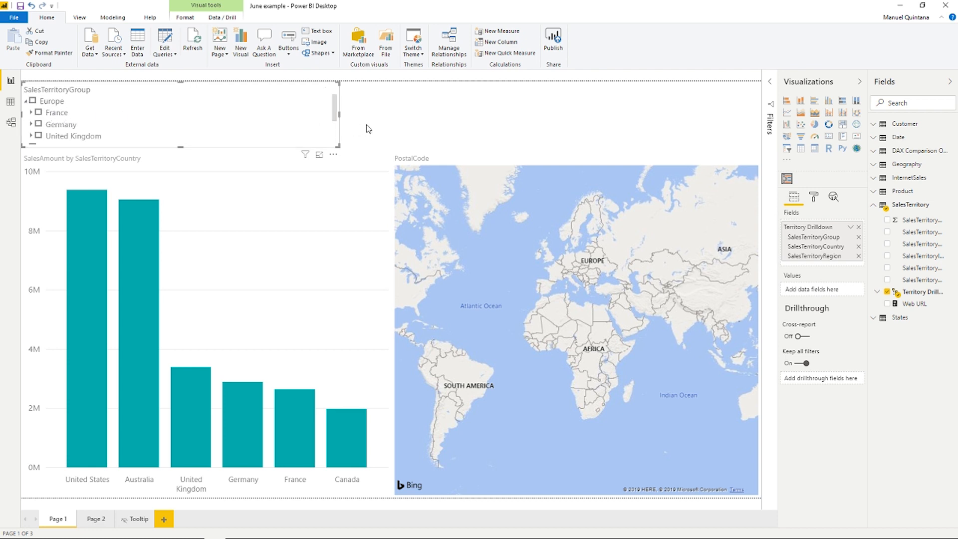
- Show the Sync slicers pane and select France in the hierarchy slicer
click(85, 19)
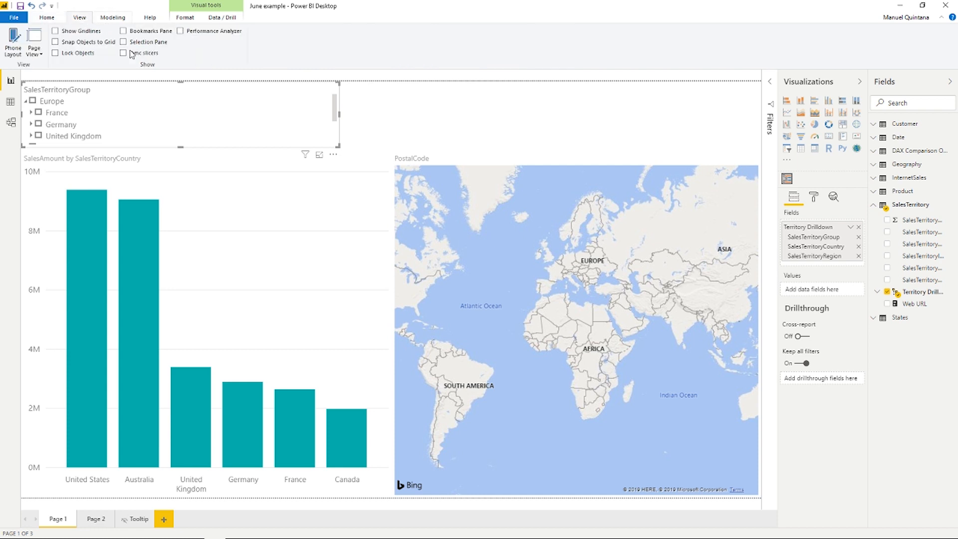
click(123, 53)
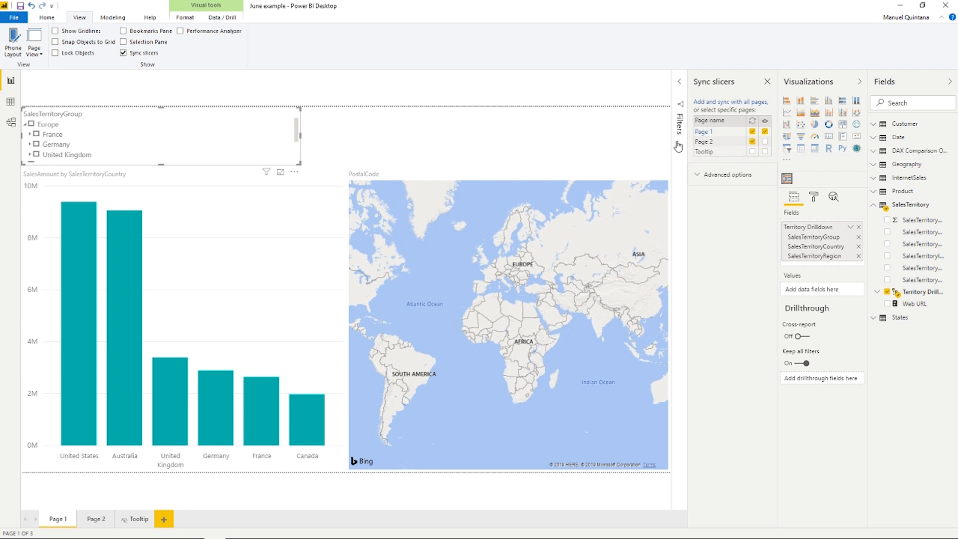
click(36, 133)
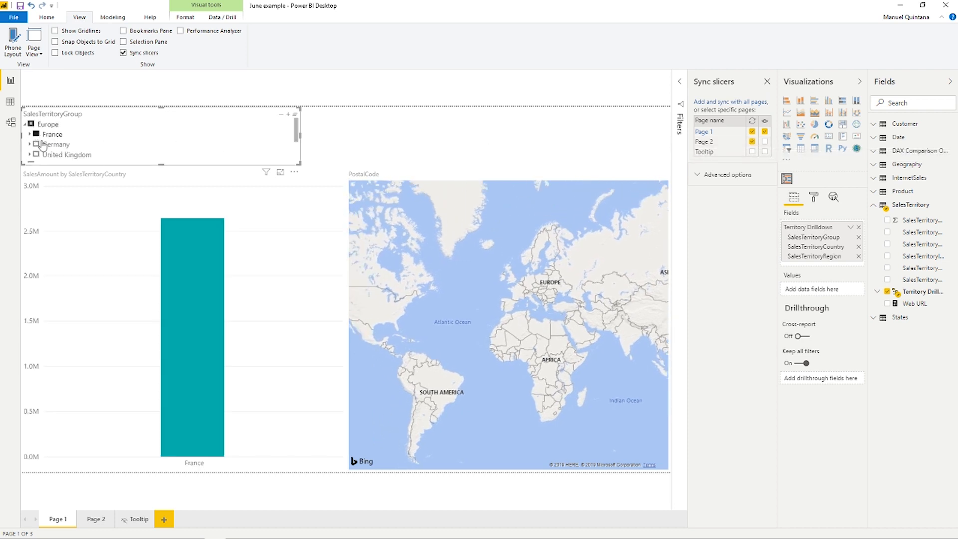
- Switch to Page 2 to examine the synced France filter, then return to Page 1
click(94, 519)
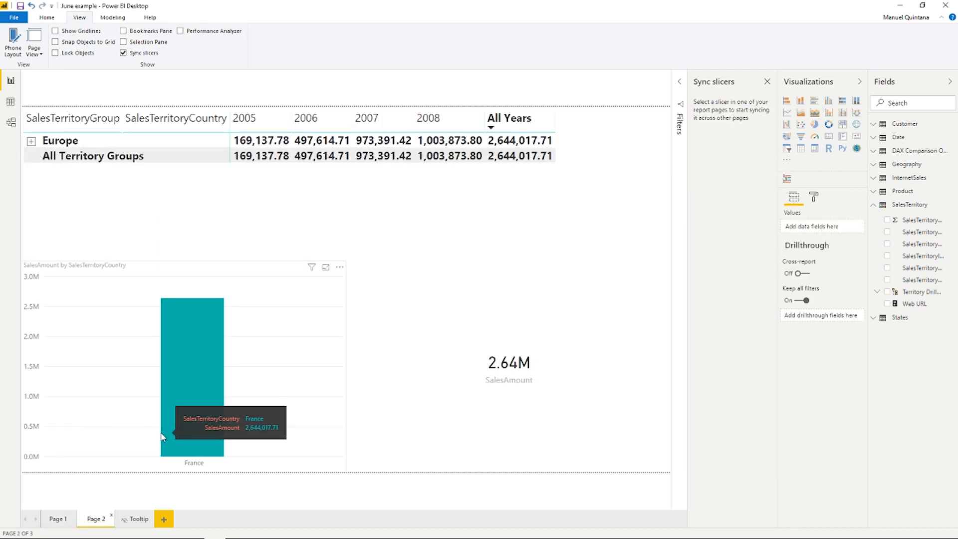
click(58, 519)
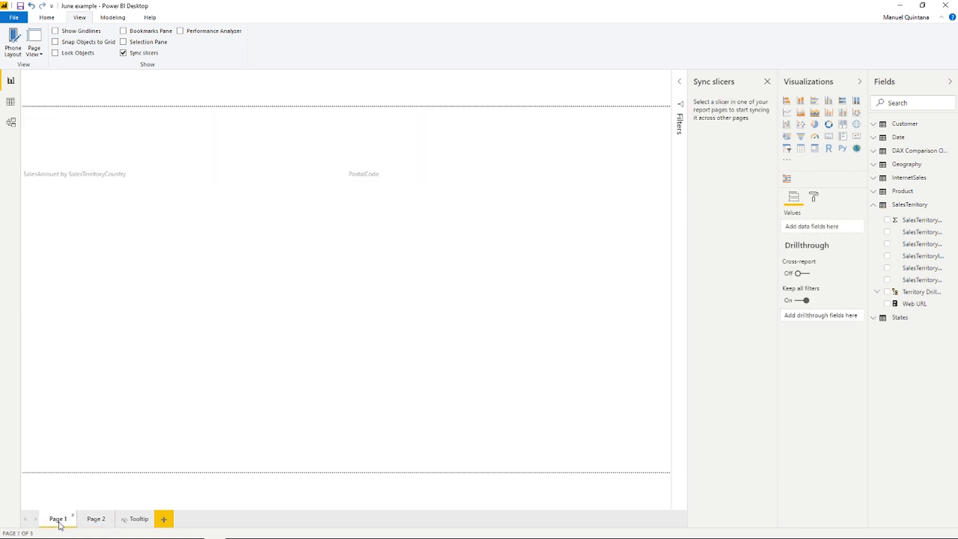